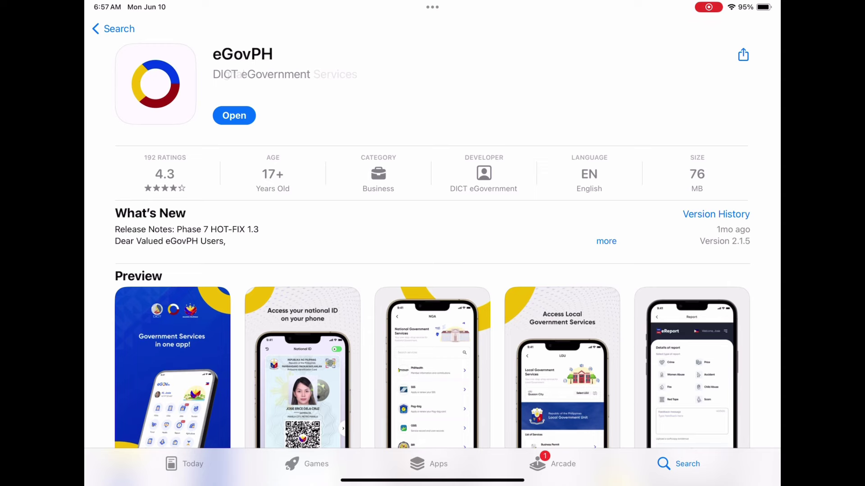
Step: Open eGovPH and continue with notifications turned off
{"action": "left_click", "coordinate": [233, 115]}
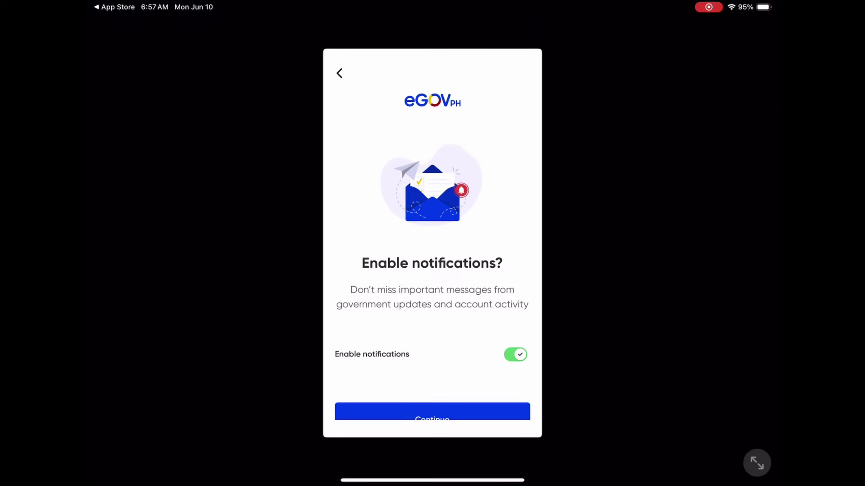
{"action": "scroll", "coordinate": [432, 243], "scroll_direction": "down", "scroll_amount": 3}
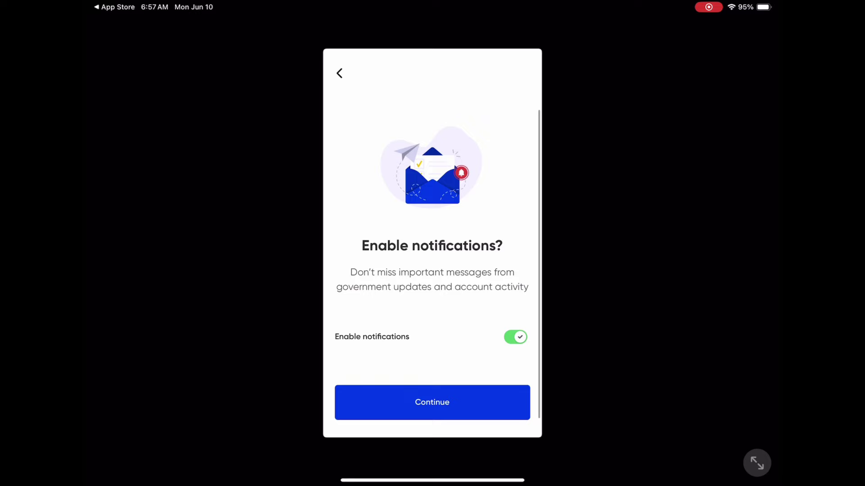
{"action": "left_click", "coordinate": [515, 337]}
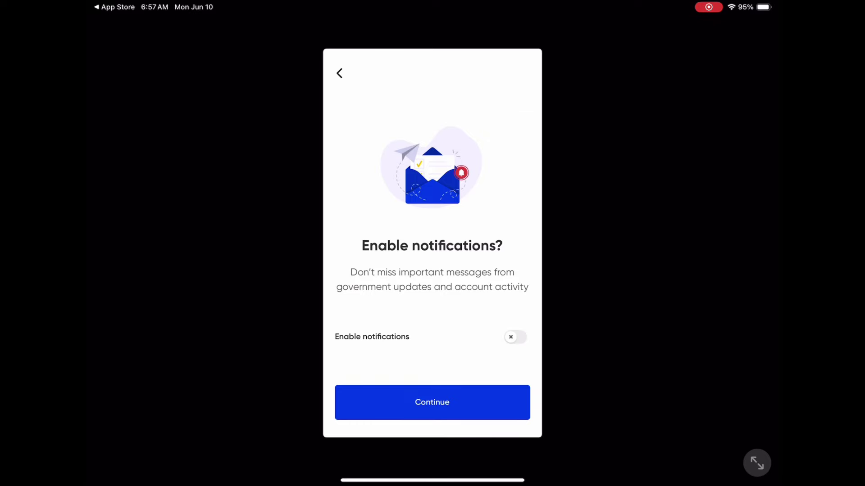
{"action": "left_click", "coordinate": [433, 402]}
Step: Sign up using the email option, entering the sign-up email address and the emailed 6-digit code
{"action": "left_click", "coordinate": [432, 196]}
{"action": "left_click", "coordinate": [519, 299]}
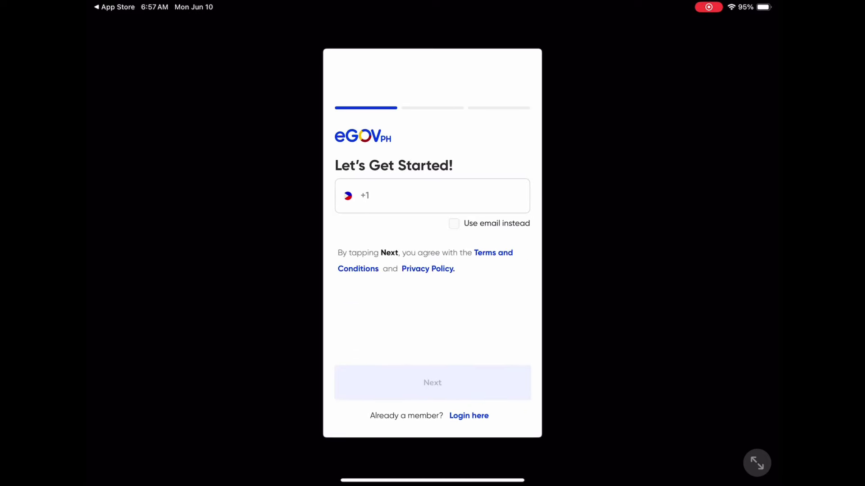
{"action": "left_click", "coordinate": [454, 223]}
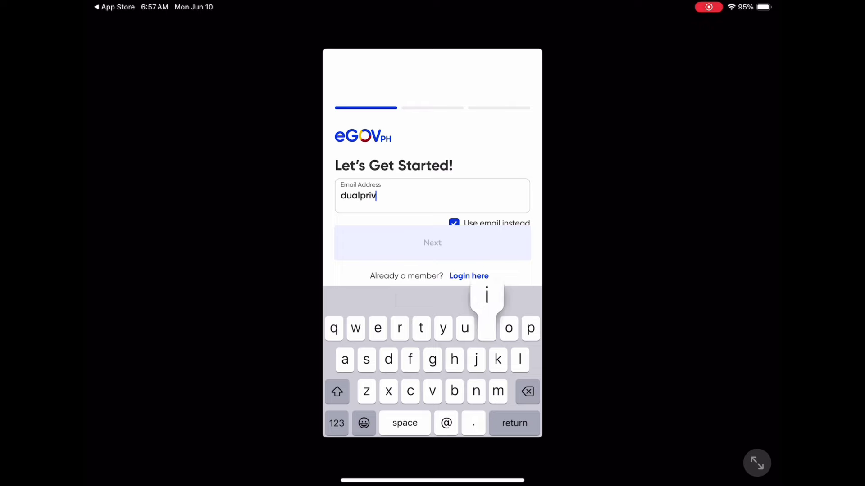
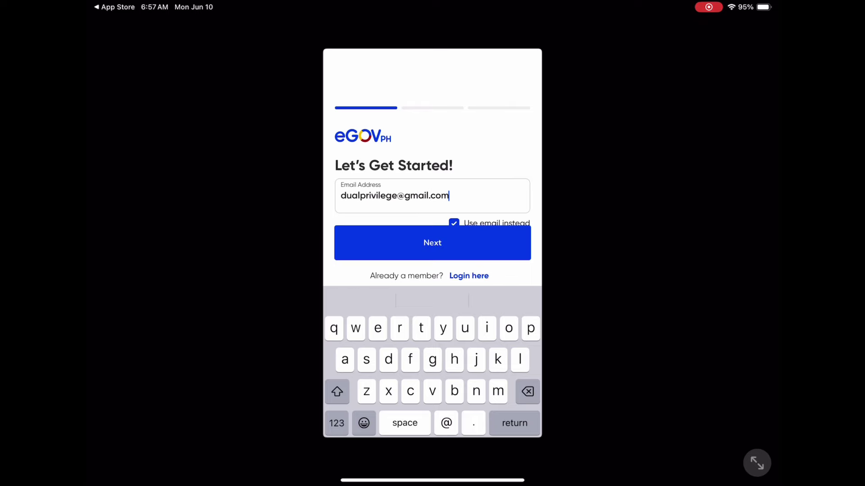
{"action": "key", "text": "Return"}
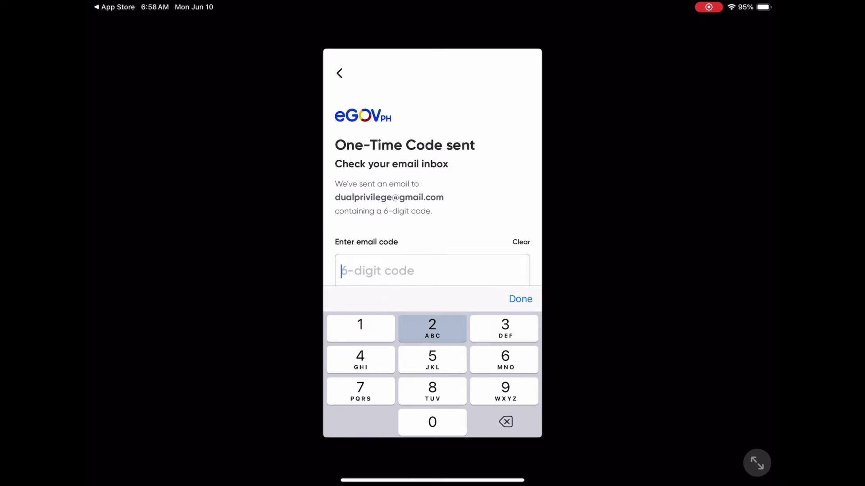
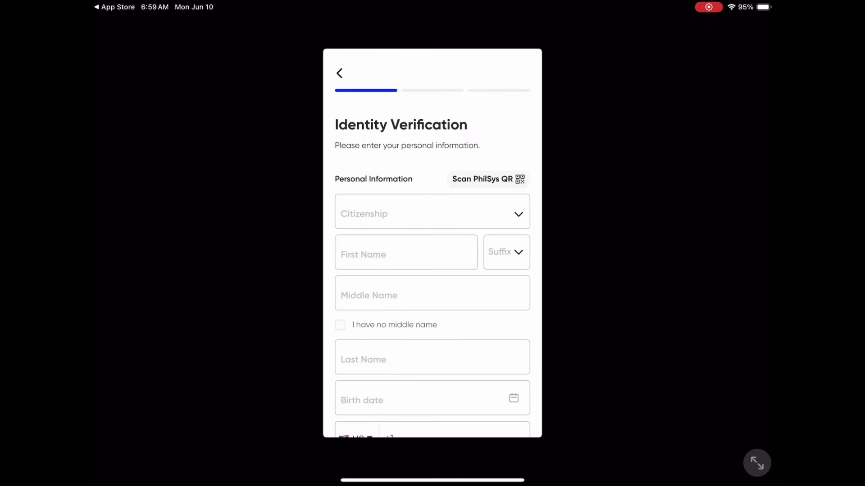
Step: Choose American as the nationality
{"action": "scroll", "coordinate": [432, 243], "scroll_direction": "down", "scroll_amount": 5}
{"action": "scroll", "coordinate": [432, 243], "scroll_direction": "up", "scroll_amount": 5}
{"action": "scroll", "coordinate": [432, 229], "scroll_direction": "down", "scroll_amount": 5}
{"action": "scroll", "coordinate": [432, 228], "scroll_direction": "up", "scroll_amount": 6}
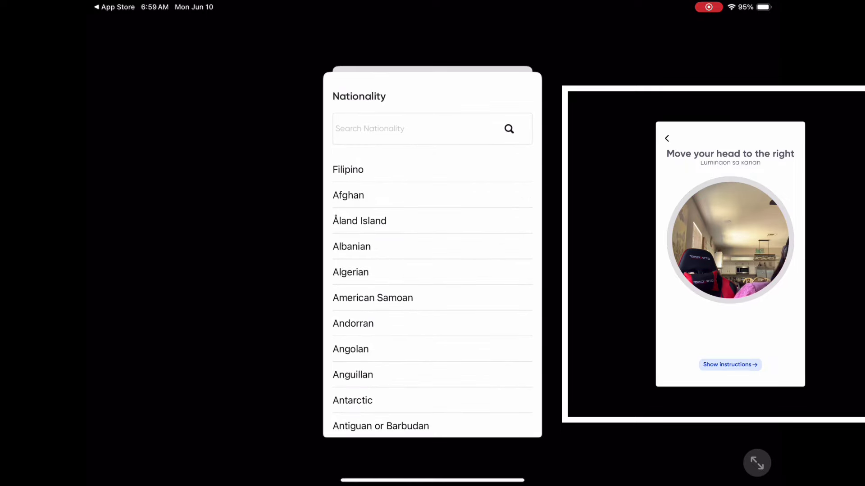
{"action": "scroll", "coordinate": [432, 297], "scroll_direction": "down", "scroll_amount": 20}
{"action": "scroll", "coordinate": [432, 297], "scroll_direction": "down", "scroll_amount": 20}
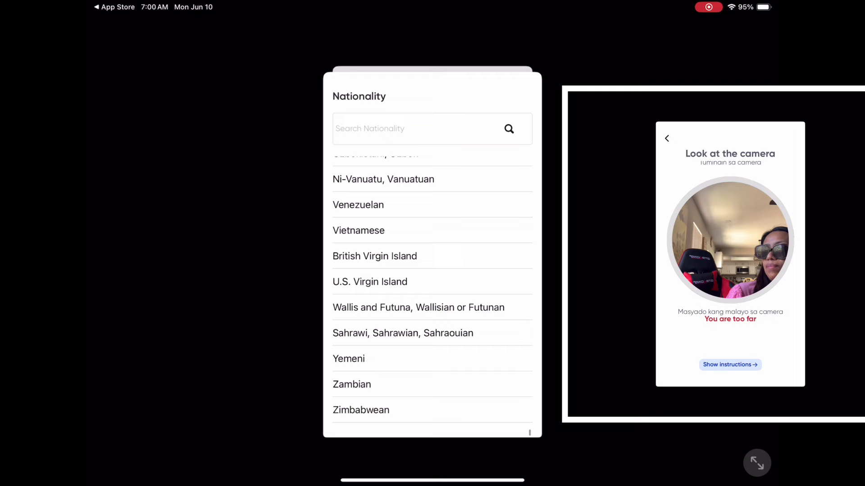
{"action": "scroll", "coordinate": [432, 297], "scroll_direction": "down", "scroll_amount": 1}
{"action": "scroll", "coordinate": [432, 297], "scroll_direction": "up", "scroll_amount": 5}
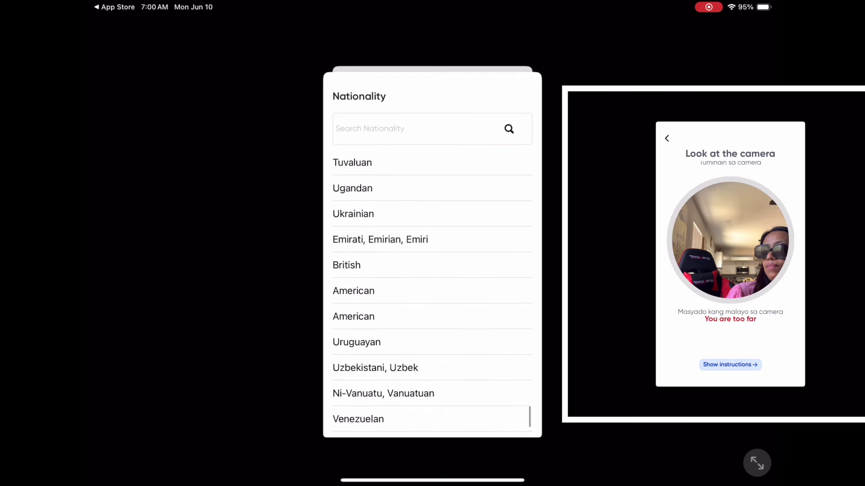
{"action": "left_click", "coordinate": [353, 308]}
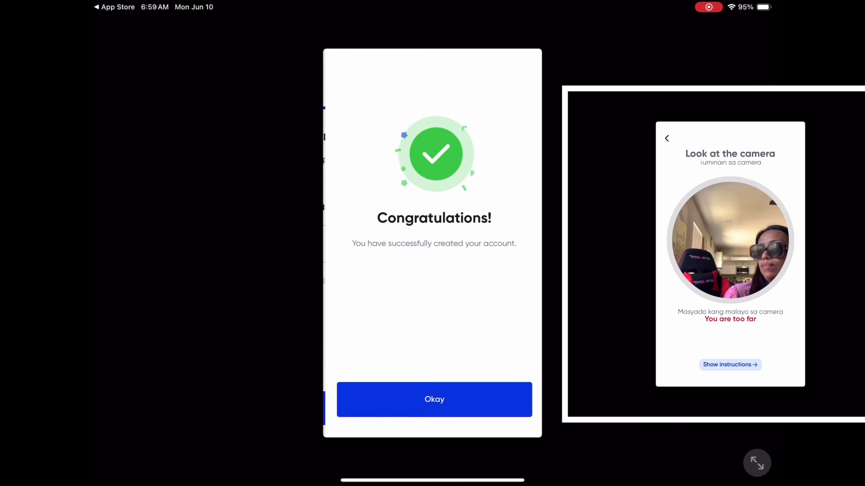
Step: Dismiss the Congratulations message and start verifying the new account
{"action": "left_click", "coordinate": [432, 399]}
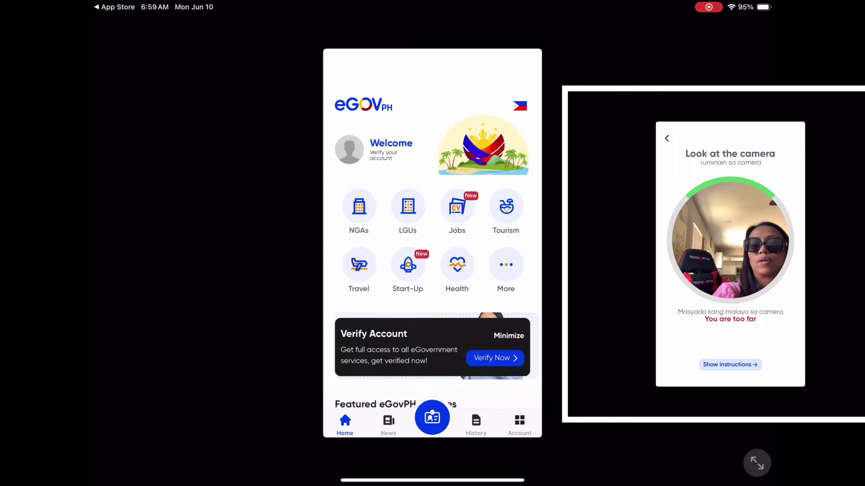
{"action": "left_click", "coordinate": [495, 358]}
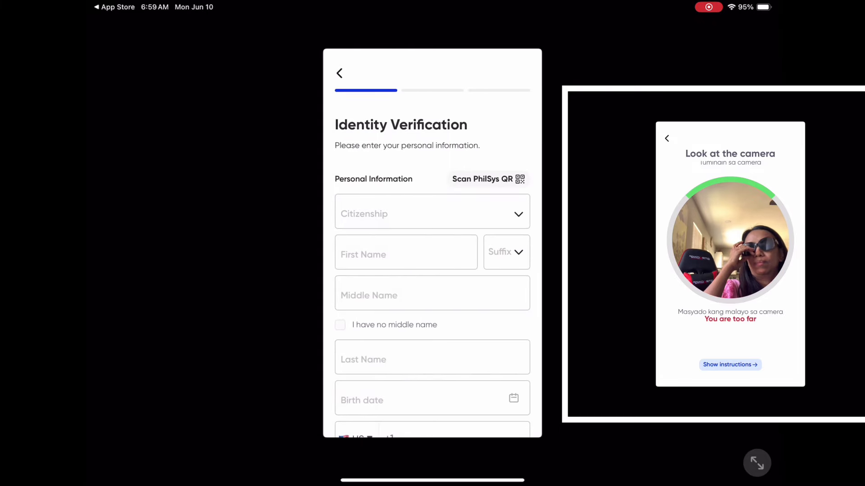
{"action": "scroll", "coordinate": [432, 293], "scroll_direction": "down", "scroll_amount": 5}
{"action": "scroll", "coordinate": [432, 293], "scroll_direction": "up", "scroll_amount": 5}
Step: Return home, restart verification, and bring up the Citizenship choices
{"action": "left_click", "coordinate": [339, 73]}
{"action": "scroll", "coordinate": [433, 270], "scroll_direction": "down", "scroll_amount": 5}
{"action": "scroll", "coordinate": [432, 271], "scroll_direction": "up", "scroll_amount": 6}
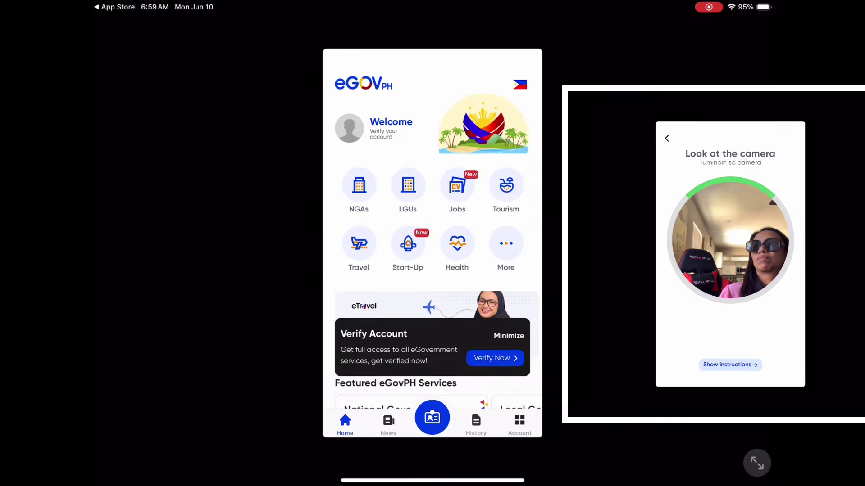
{"action": "left_click", "coordinate": [431, 361]}
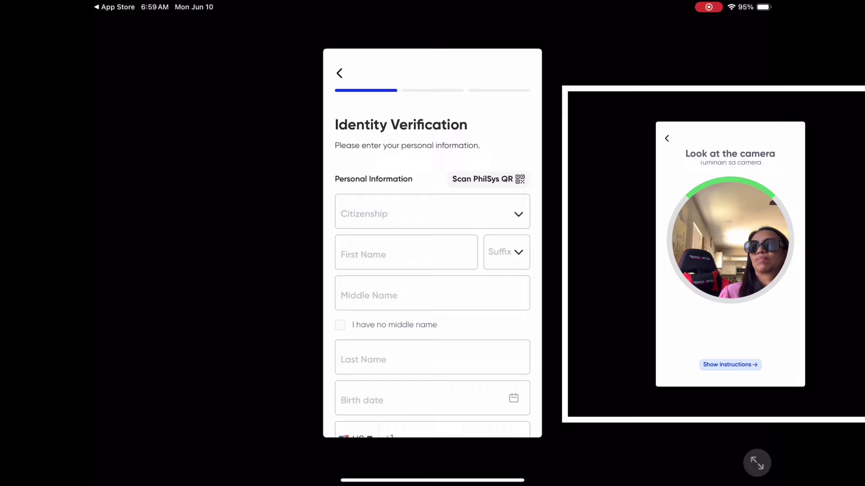
{"action": "left_click", "coordinate": [432, 215]}
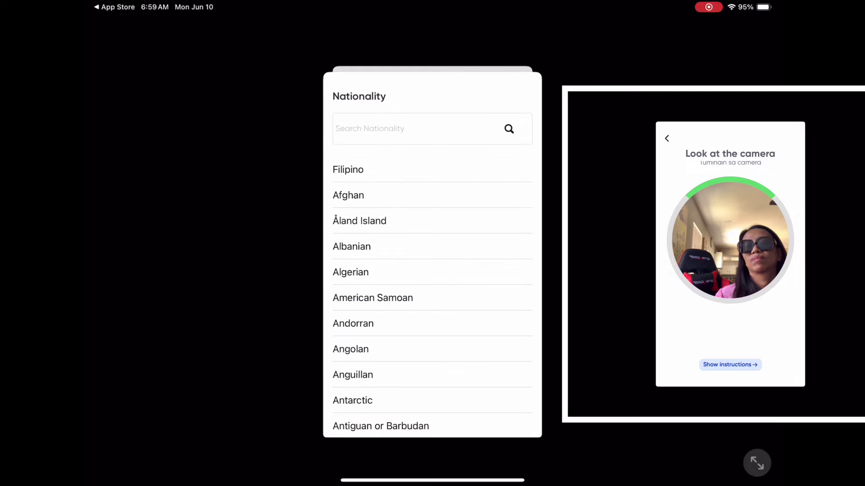
{"action": "scroll", "coordinate": [432, 293], "scroll_direction": "down", "scroll_amount": 5}
{"action": "scroll", "coordinate": [432, 293], "scroll_direction": "down", "scroll_amount": 5}
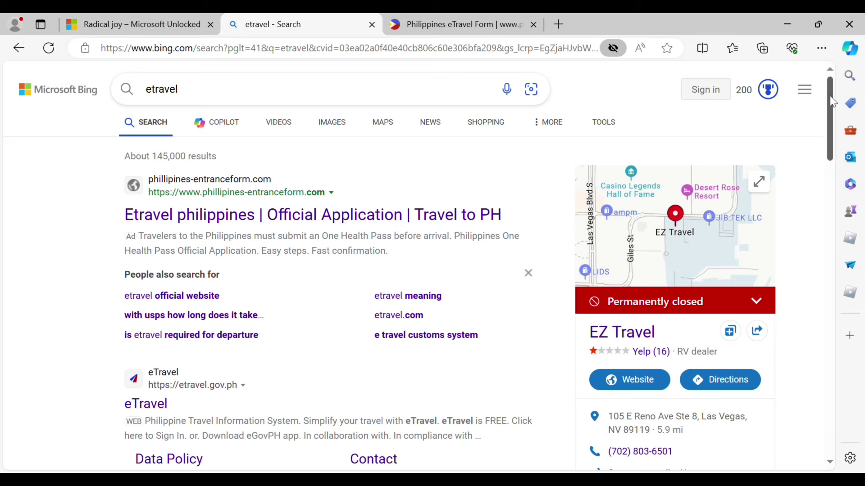
Step: Open the etravel.gov.ph result from Bing and close the search results tab
{"action": "left_click_drag", "start_coordinate": [831, 98], "coordinate": [831, 154]}
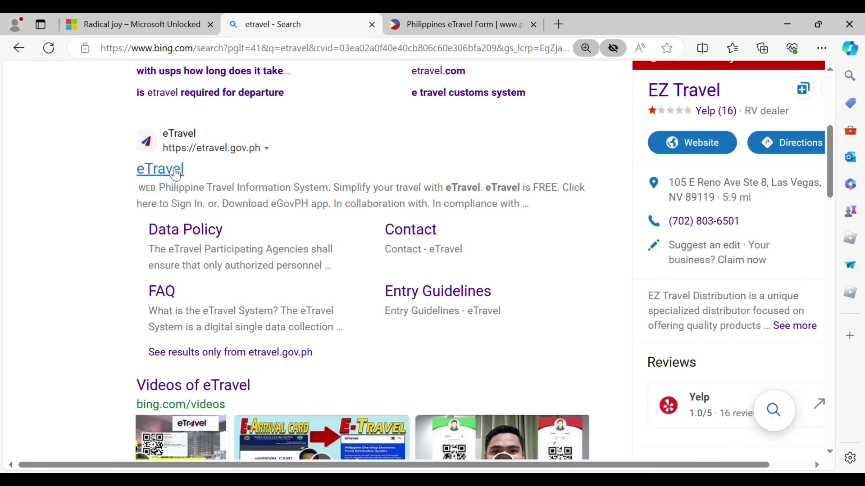
{"action": "left_click", "coordinate": [171, 168]}
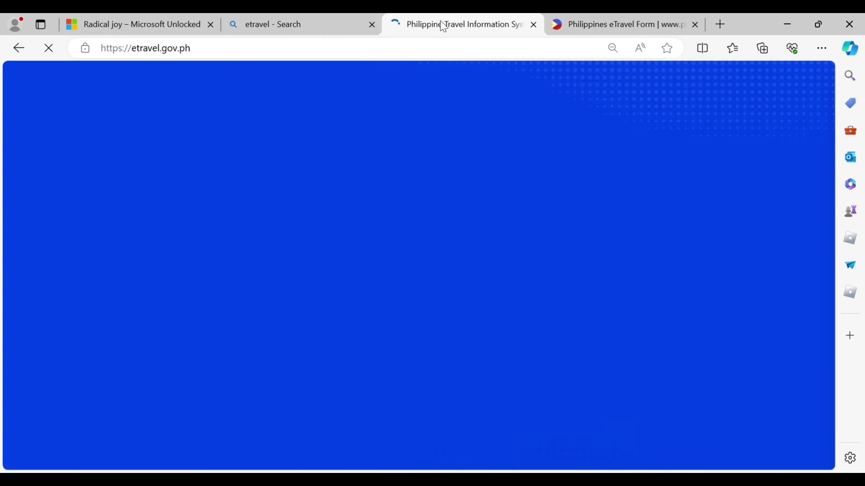
{"action": "left_click", "coordinate": [372, 25]}
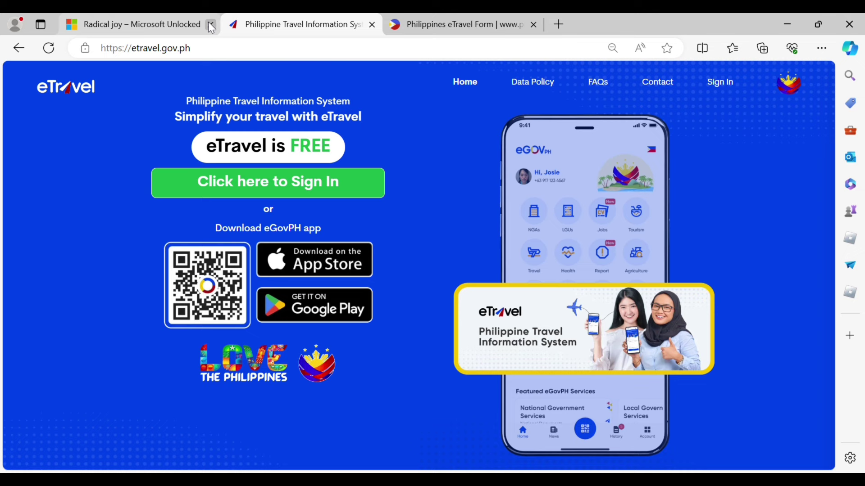
Step: Fill in the account's email address on the eTravel login page
{"action": "left_click", "coordinate": [211, 25]}
{"action": "key", "text": "ctrl+plus"}
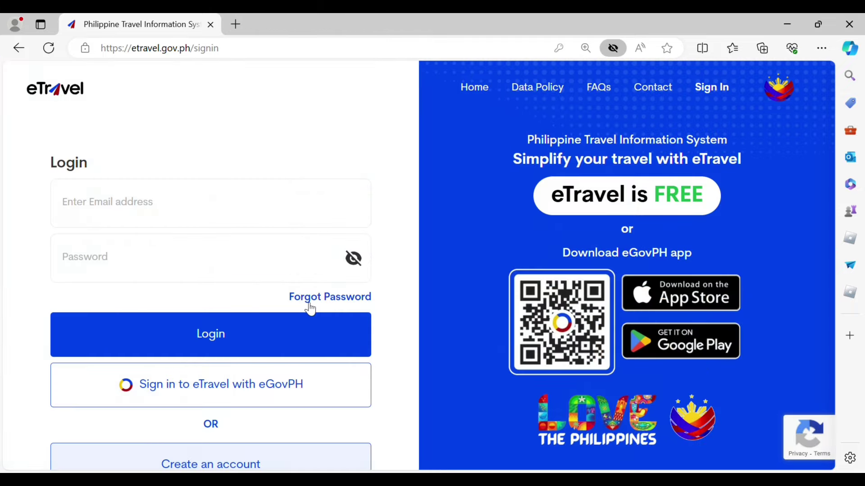
{"action": "key", "text": "ctrl+minus"}
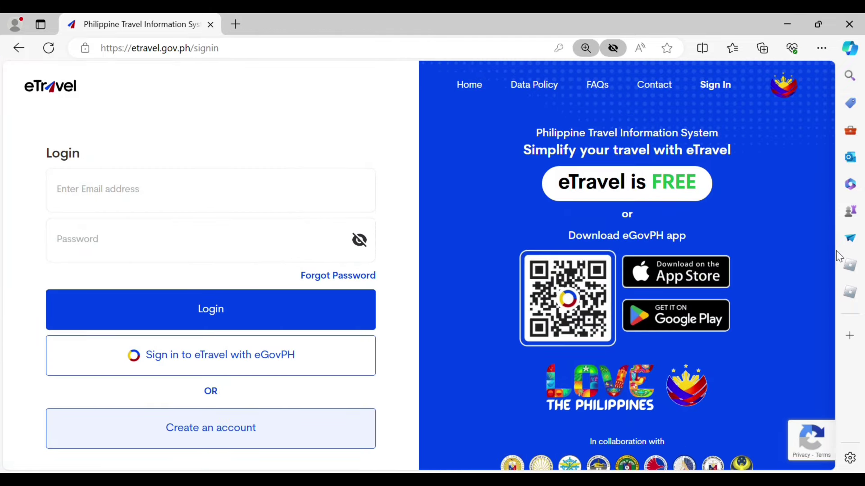
{"action": "left_click", "coordinate": [234, 205]}
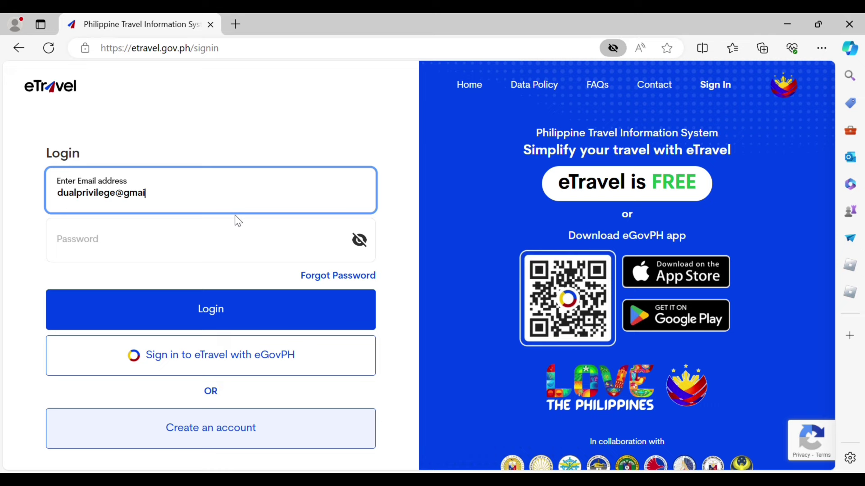
{"action": "left_click", "coordinate": [331, 281]}
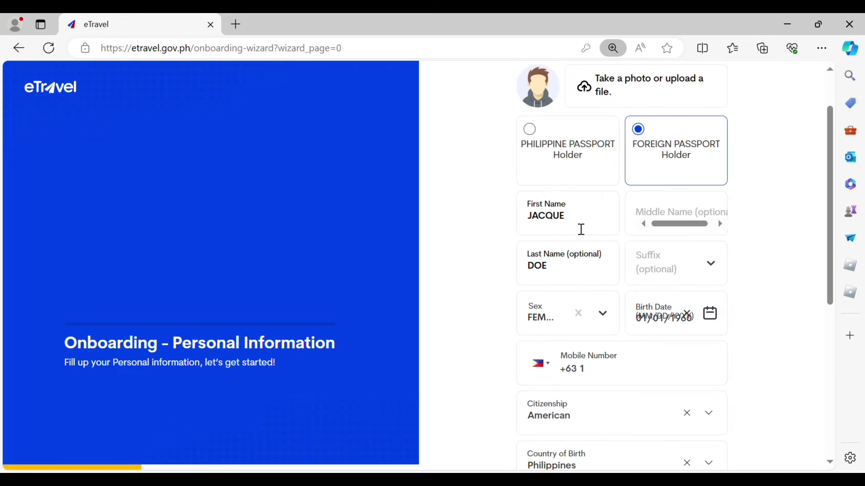
Step: Set passport issuing country to United States of America and issue date to June 4, 2024
{"action": "left_click", "coordinate": [581, 229]}
{"action": "left_click", "coordinate": [570, 273]}
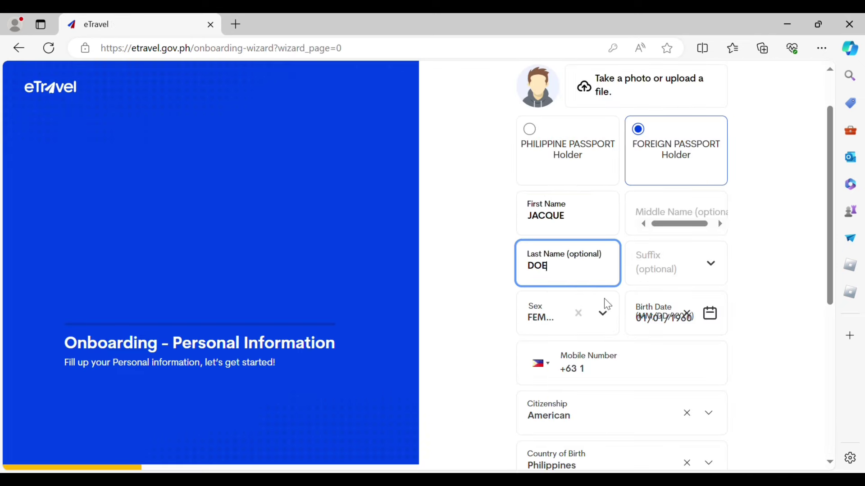
{"action": "key", "text": "ctrl+minus"}
{"action": "left_click_drag", "start_coordinate": [830, 169], "coordinate": [830, 294]}
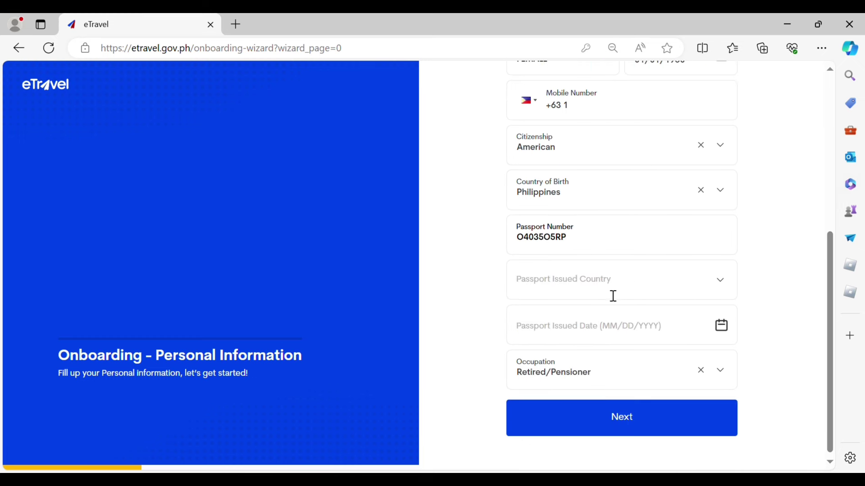
{"action": "left_click", "coordinate": [724, 283]}
{"action": "type", "text": "united states"}
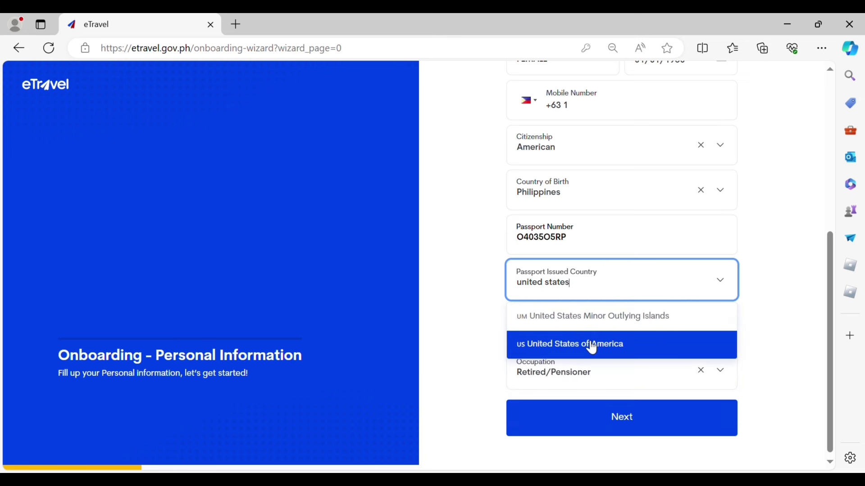
{"action": "left_click", "coordinate": [634, 343]}
{"action": "left_click", "coordinate": [725, 331]}
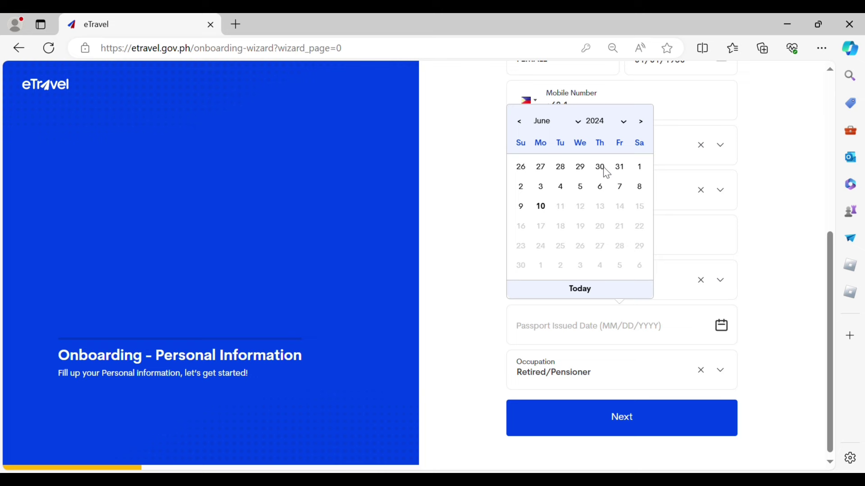
{"action": "left_click", "coordinate": [569, 185]}
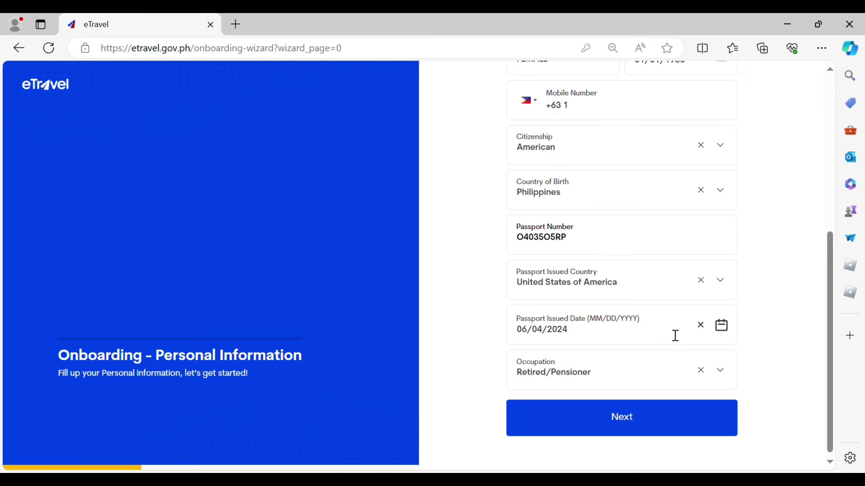
{"action": "left_click", "coordinate": [647, 427]}
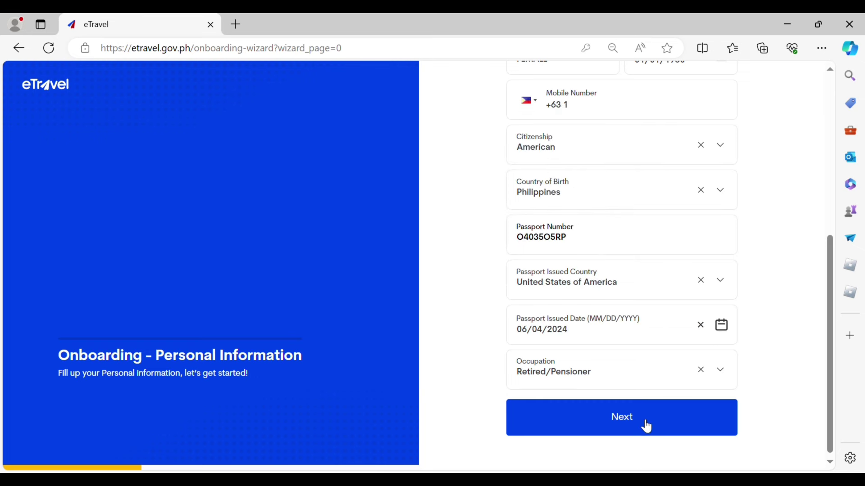
Step: Add a camera profile photo and advance to the permanent residence step
{"action": "left_click_drag", "start_coordinate": [823, 288], "coordinate": [821, 149]}
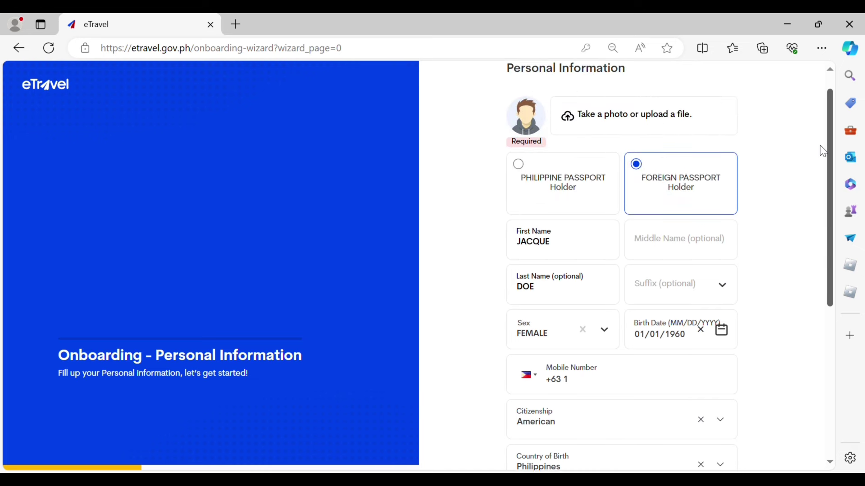
{"action": "left_click", "coordinate": [601, 130]}
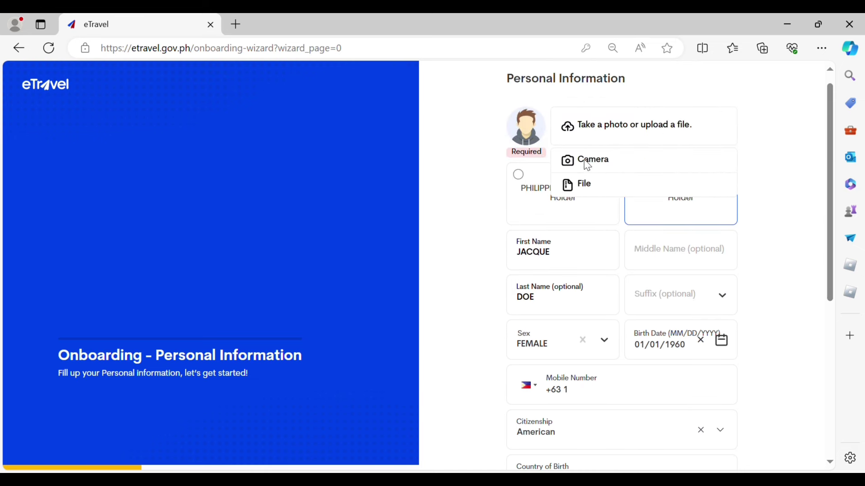
{"action": "left_click", "coordinate": [589, 165]}
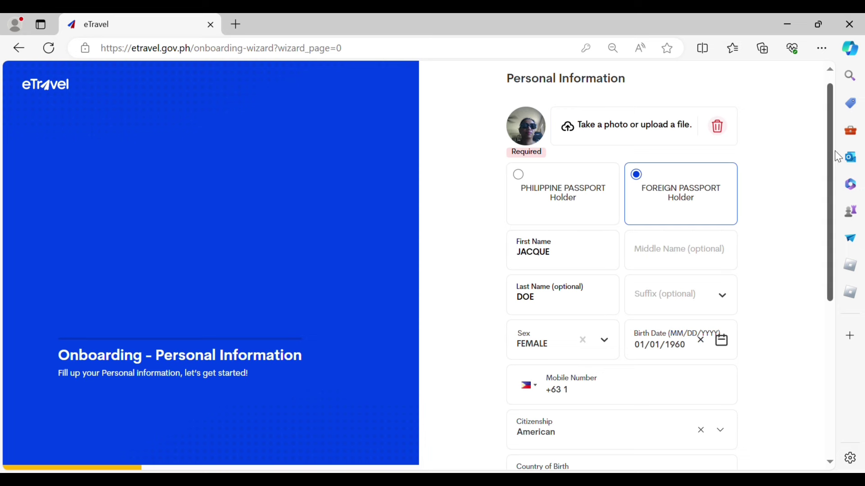
{"action": "left_click_drag", "start_coordinate": [835, 152], "coordinate": [831, 339]}
{"action": "left_click", "coordinate": [681, 415]}
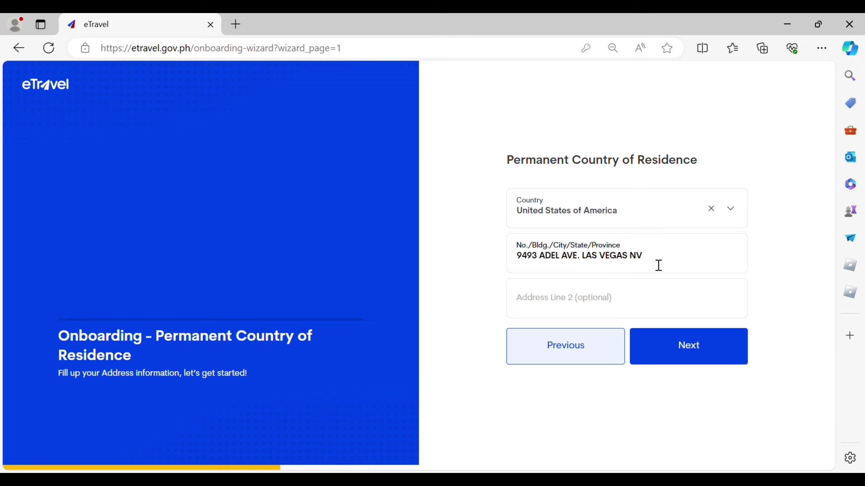
Step: Confirm the residence details, review the Onboarding Summary, and submit it
{"action": "left_click", "coordinate": [707, 349]}
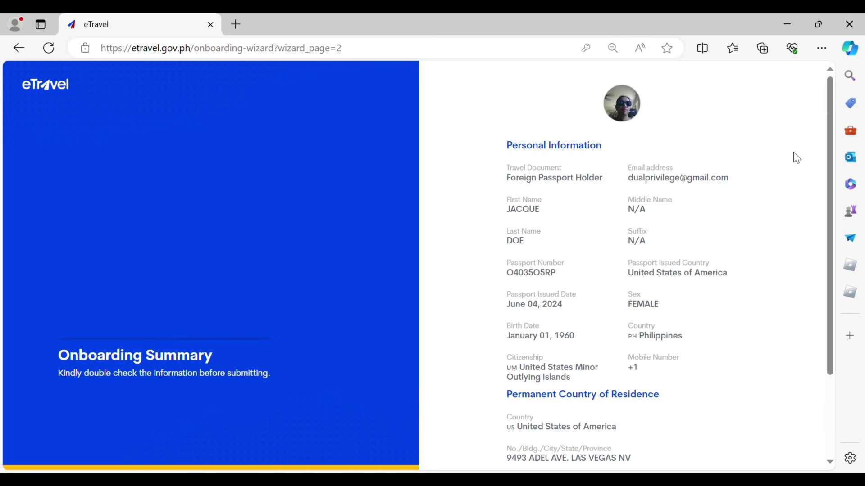
{"action": "left_click_drag", "start_coordinate": [829, 127], "coordinate": [826, 324]}
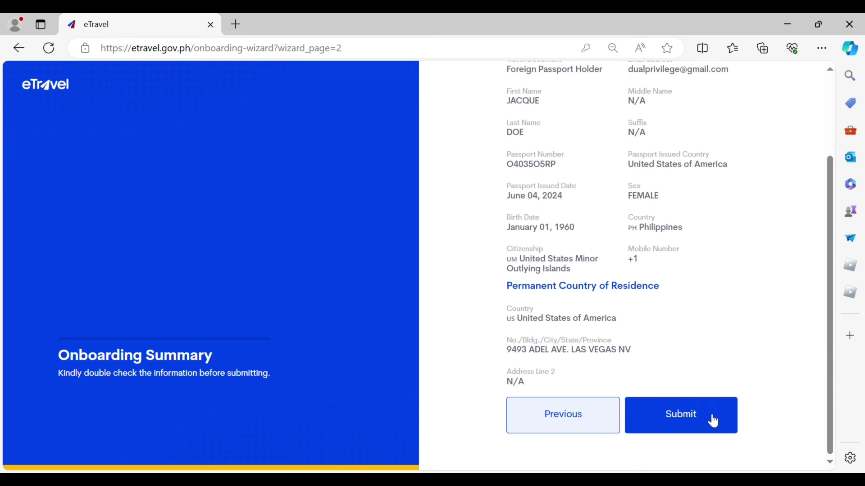
{"action": "left_click", "coordinate": [692, 417]}
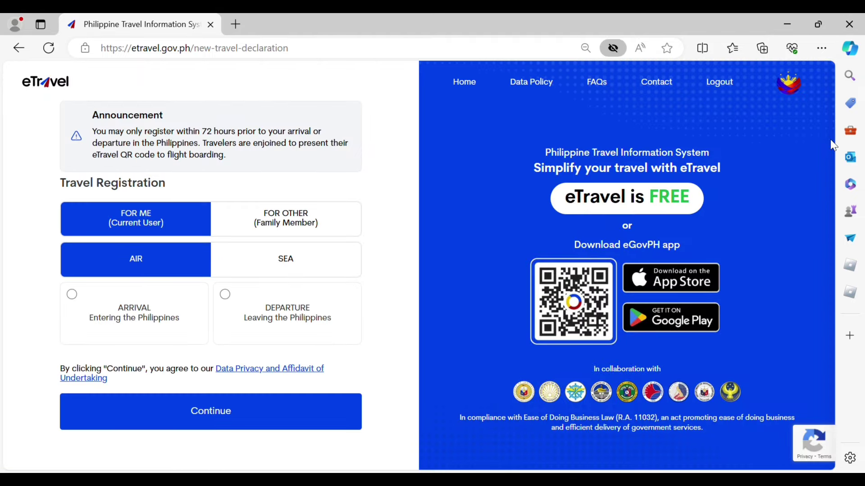
Step: Choose an air arrival for yourself and continue to the arrival travel details form
{"action": "left_click", "coordinate": [73, 297]}
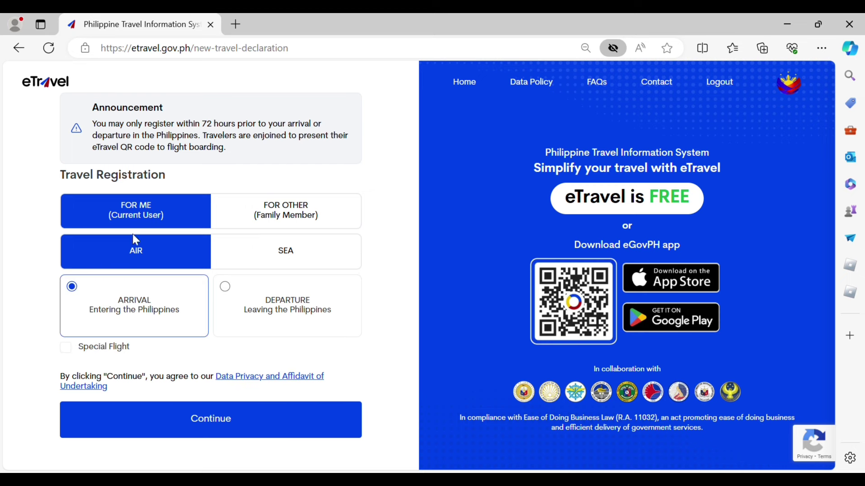
{"action": "key", "text": "ctrl+plus"}
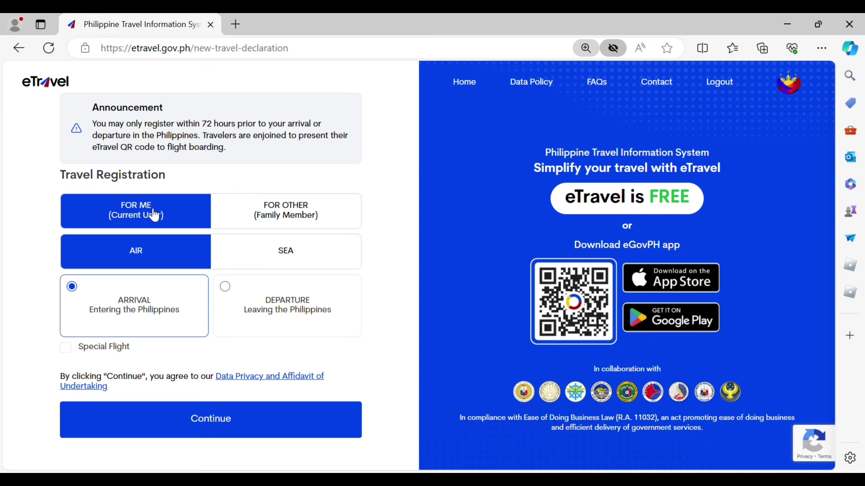
{"action": "left_click_drag", "start_coordinate": [412, 203], "coordinate": [414, 254]}
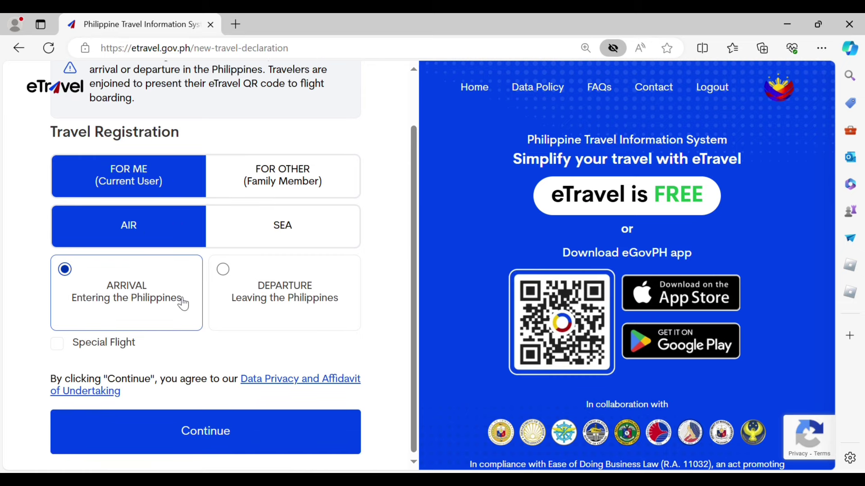
{"action": "scroll", "coordinate": [413, 235], "scroll_direction": "down", "scroll_amount": 1}
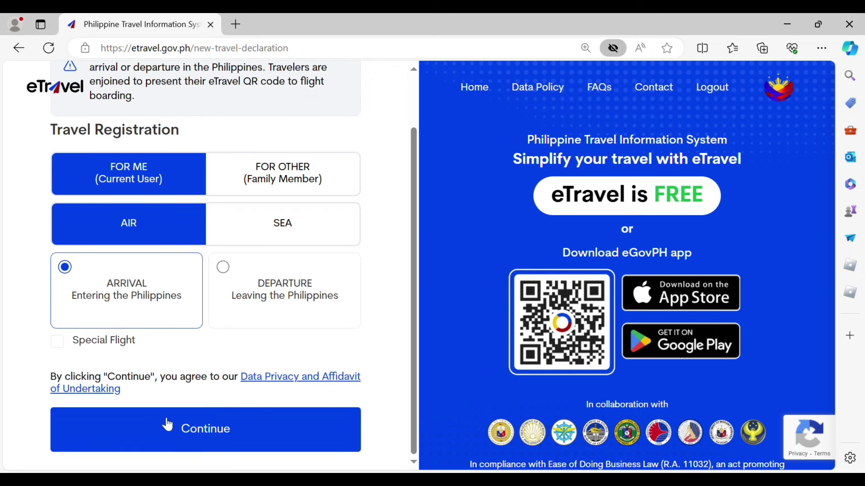
{"action": "left_click", "coordinate": [204, 443]}
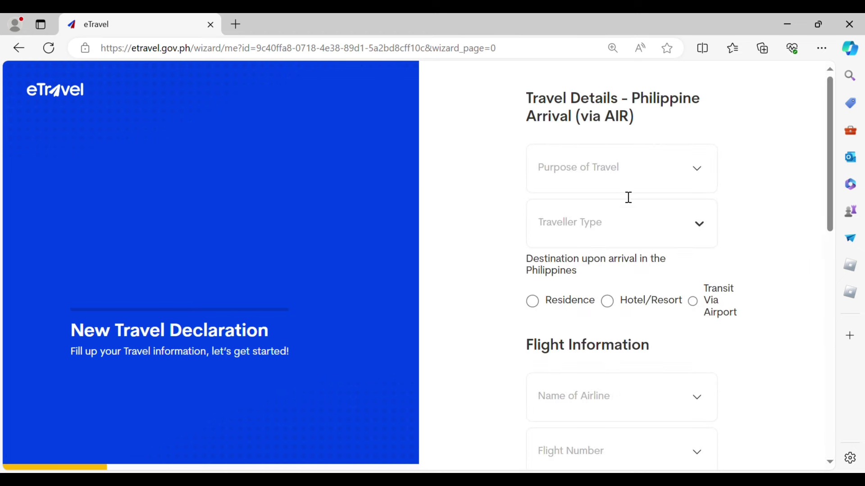
Step: Set purpose to Holiday/Pleasure/Vacation and traveller type to AIRCRAFT PASSENGER
{"action": "left_click", "coordinate": [620, 180]}
{"action": "mouse_move", "coordinate": [833, 154]}
{"action": "left_mouse_down"}
{"action": "mouse_move", "coordinate": [836, 207]}
{"action": "mouse_move", "coordinate": [833, 153]}
{"action": "left_mouse_up"}
{"action": "left_click", "coordinate": [693, 187]}
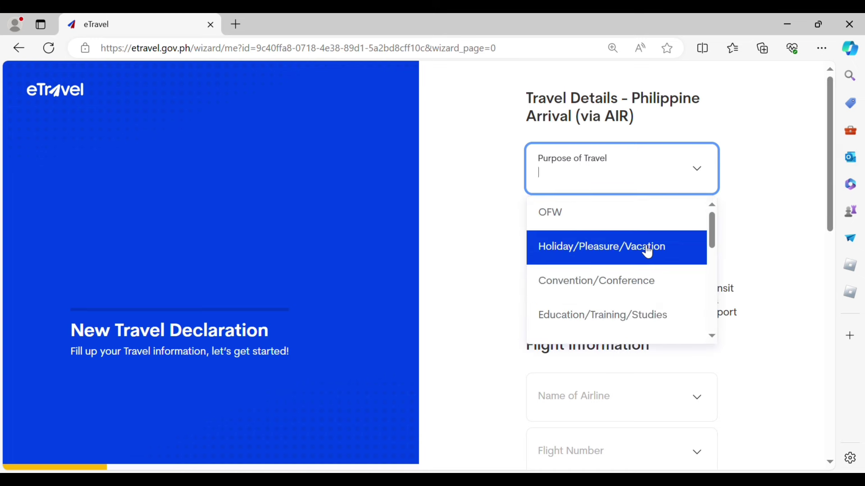
{"action": "left_click", "coordinate": [620, 249]}
{"action": "left_click", "coordinate": [701, 228]}
{"action": "left_click", "coordinate": [641, 268]}
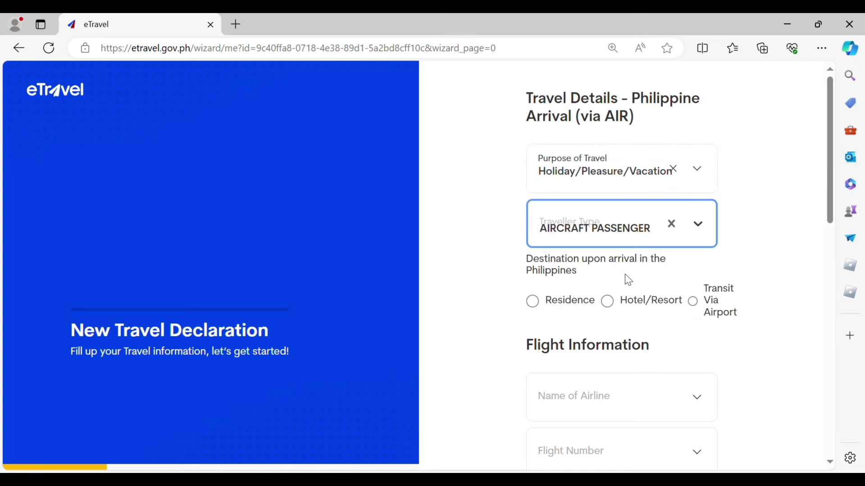
Step: Choose Hotel/Resort as destination and select The Pearl Manila Hotel
{"action": "left_click_drag", "start_coordinate": [827, 185], "coordinate": [831, 207]}
{"action": "left_click", "coordinate": [608, 249]}
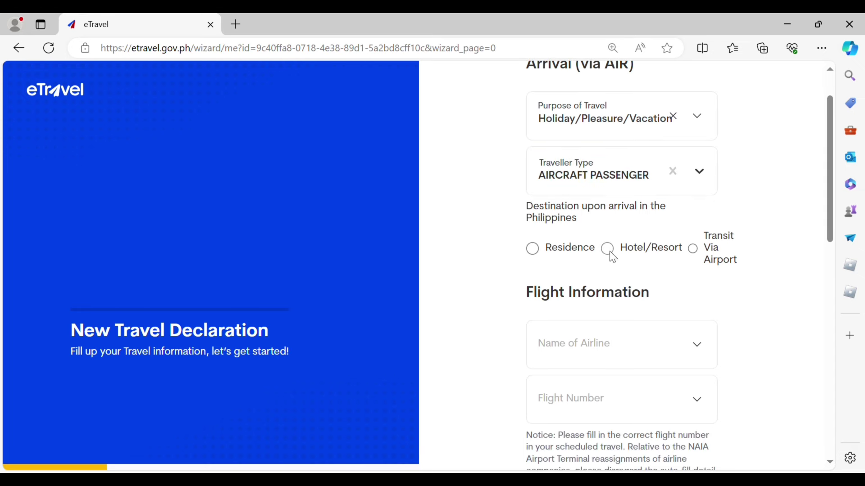
{"action": "left_click_drag", "start_coordinate": [830, 174], "coordinate": [834, 220]}
{"action": "left_click_drag", "start_coordinate": [617, 176], "coordinate": [652, 180]}
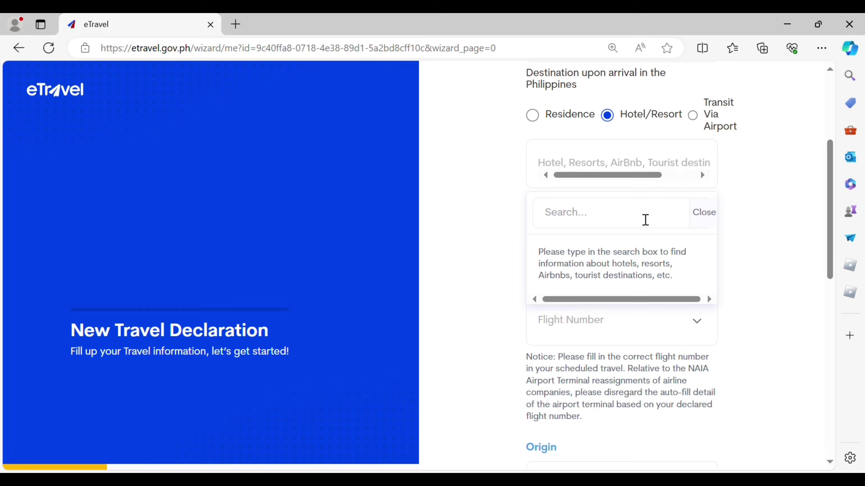
{"action": "type", "text": "manila"}
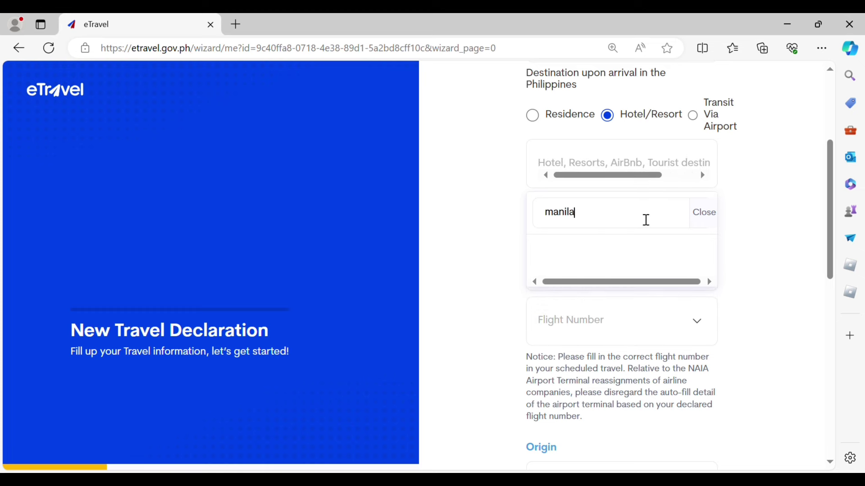
{"action": "type", "text": " hotel"}
{"action": "left_click", "coordinate": [605, 257]}
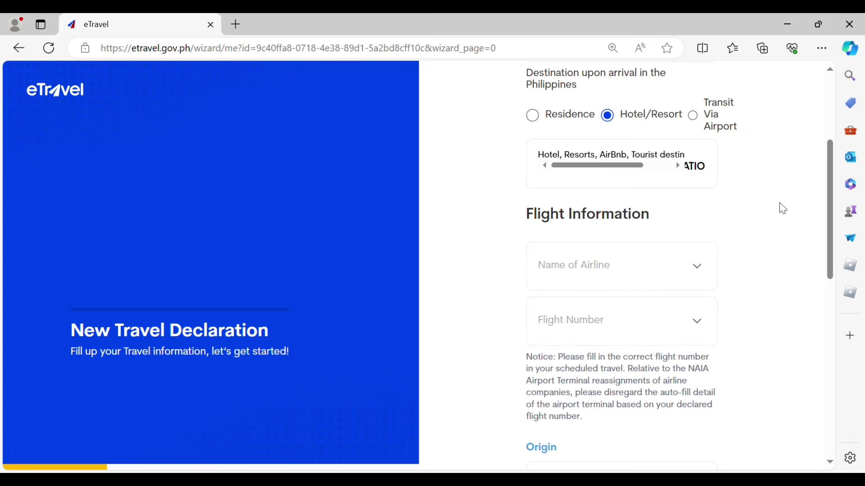
{"action": "left_click_drag", "start_coordinate": [827, 196], "coordinate": [824, 162]}
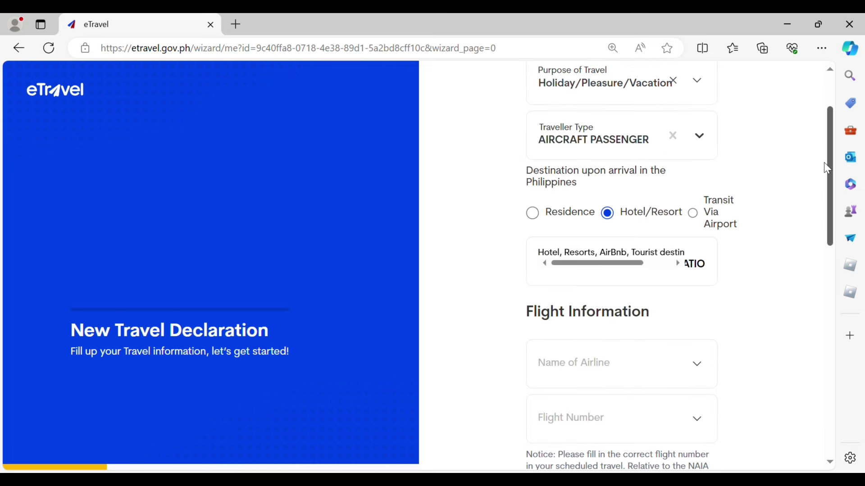
{"action": "left_click", "coordinate": [680, 263]}
{"action": "key", "text": "ctrl+minus"}
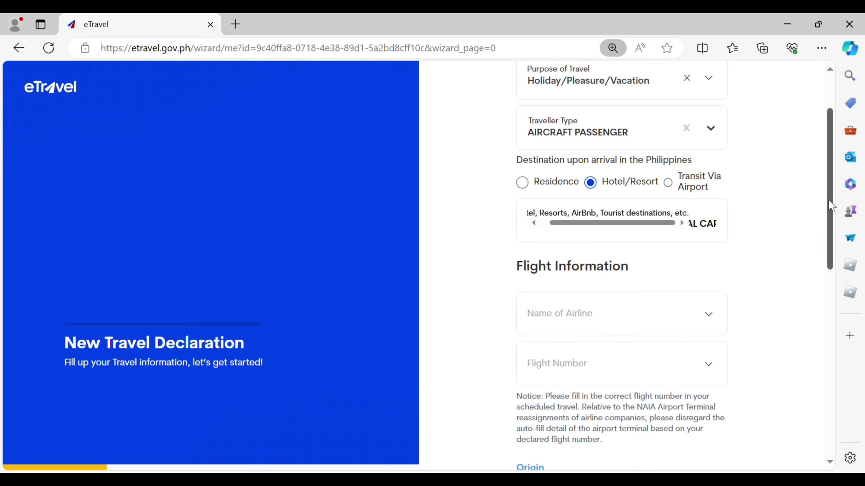
{"action": "key", "text": "ctrl+plus"}
Step: Select Air China as the airline and flight CA180
{"action": "left_click_drag", "start_coordinate": [834, 200], "coordinate": [830, 241]}
{"action": "left_click", "coordinate": [699, 251]}
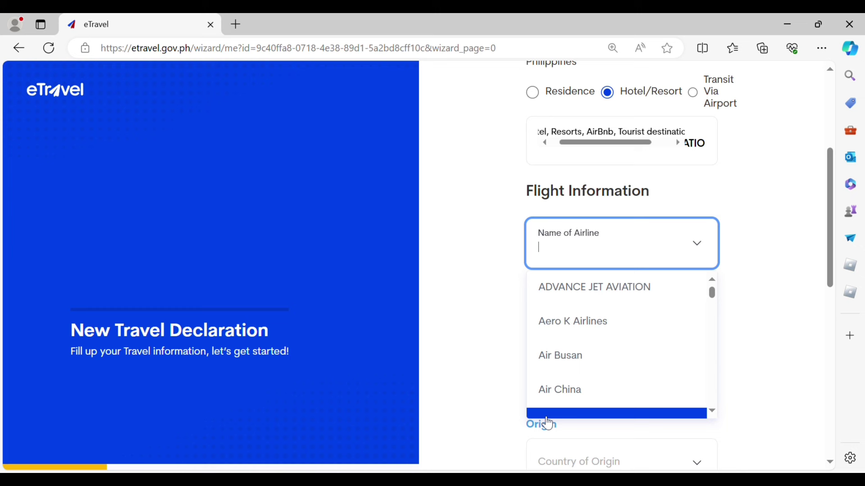
{"action": "left_click", "coordinate": [558, 388]}
{"action": "left_click_drag", "start_coordinate": [826, 225], "coordinate": [827, 245]}
{"action": "left_click", "coordinate": [636, 263]}
{"action": "type", "text": "0283"}
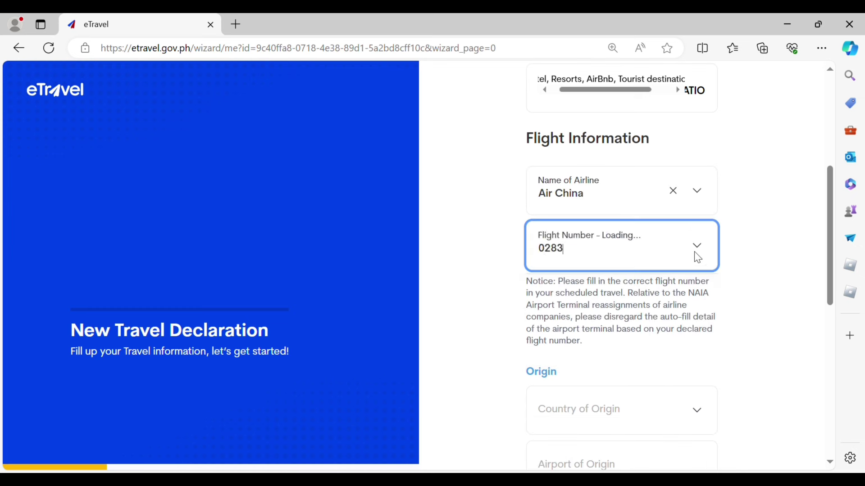
{"action": "key", "text": "BackSpace"}
{"action": "key", "text": "BackSpace"}
{"action": "key", "text": "BackSpace"}
{"action": "key", "text": "BackSpace"}
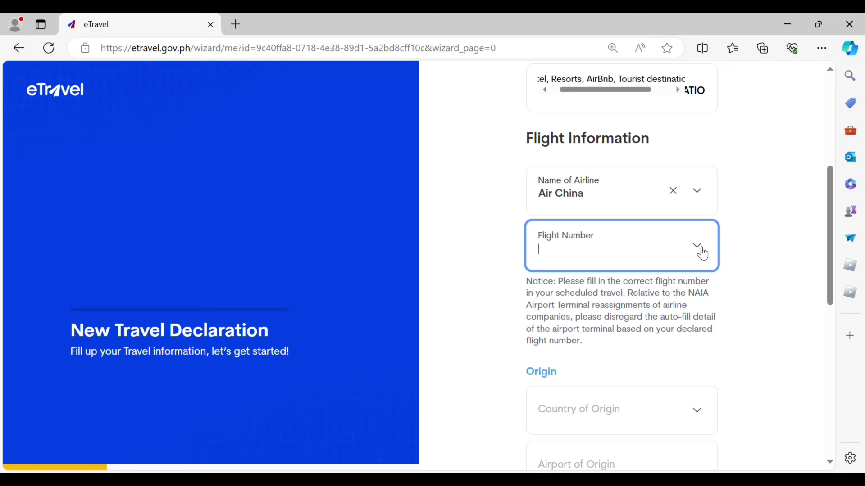
{"action": "left_click", "coordinate": [563, 324]}
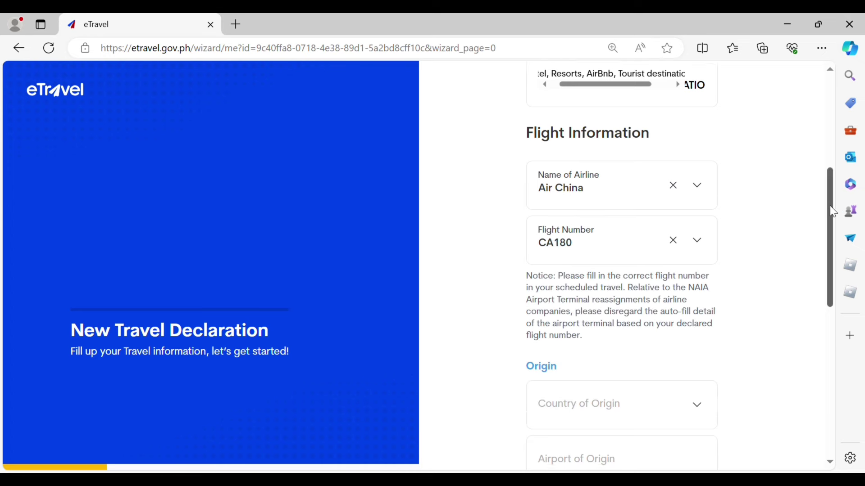
{"action": "left_click_drag", "start_coordinate": [829, 205], "coordinate": [836, 266]}
{"action": "left_click", "coordinate": [685, 247]}
{"action": "left_click_drag", "start_coordinate": [711, 285], "coordinate": [719, 386]}
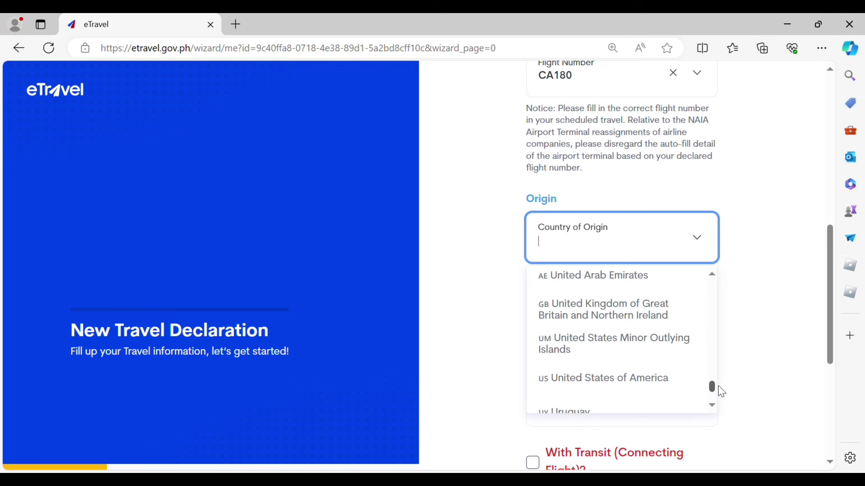
Step: Set origin country to United States of America and departure date to 06/14/2024
{"action": "left_click", "coordinate": [646, 383]}
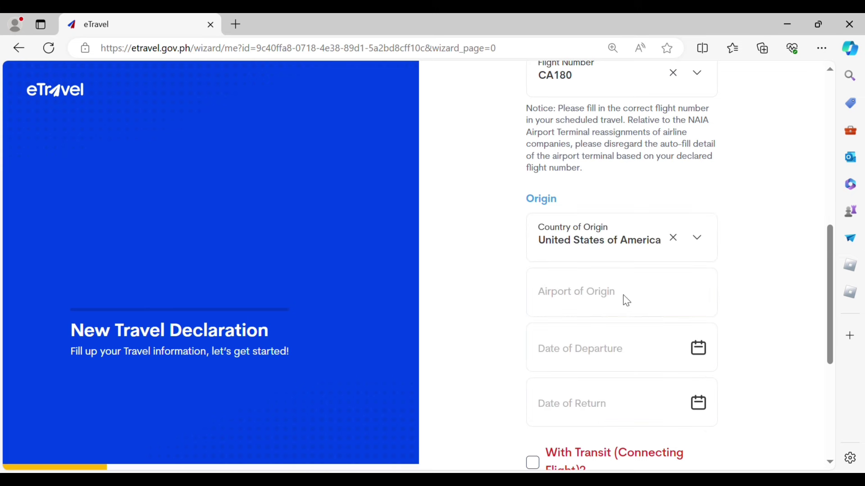
{"action": "left_click", "coordinate": [631, 303]}
{"action": "left_click", "coordinate": [745, 354]}
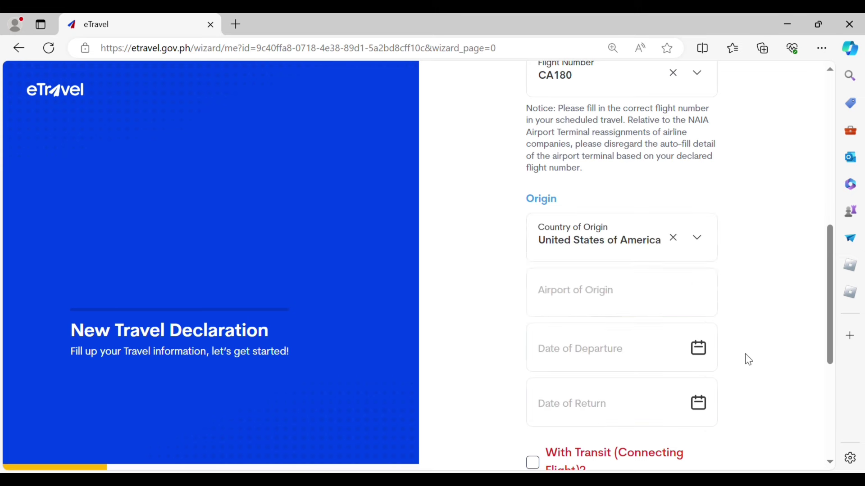
{"action": "left_click", "coordinate": [698, 350]}
{"action": "left_click", "coordinate": [675, 205]}
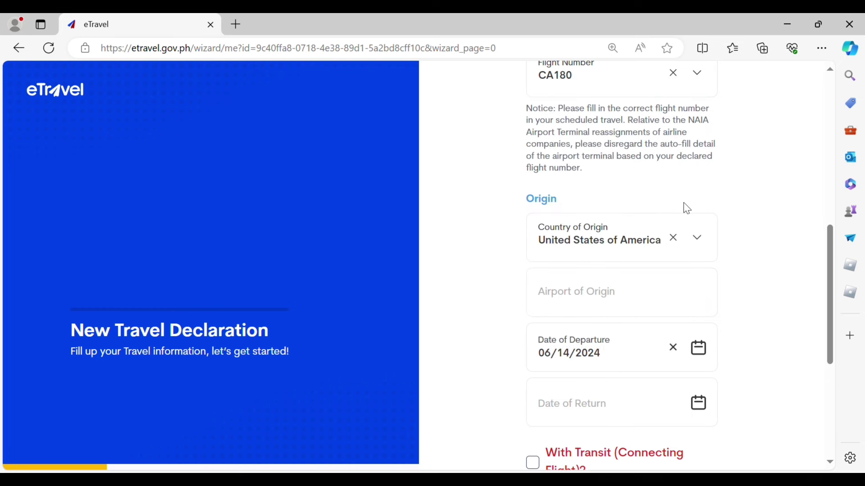
{"action": "left_click_drag", "start_coordinate": [828, 248], "coordinate": [747, 298]}
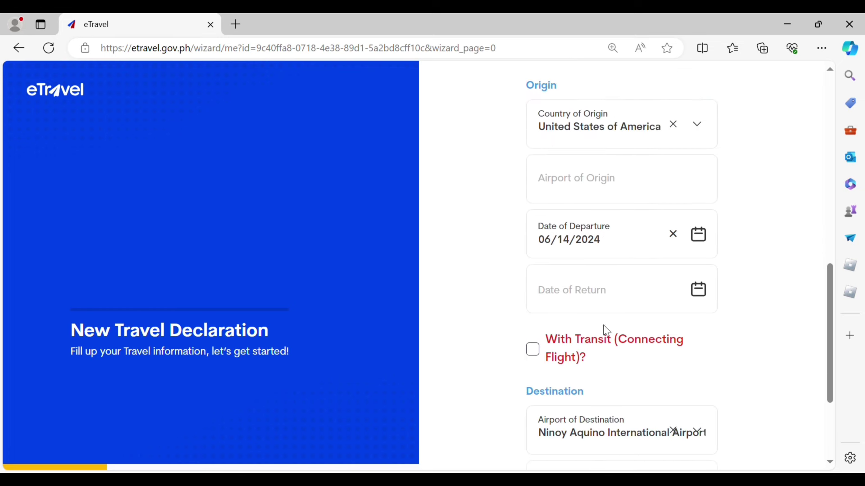
Step: Mark the trip as having a connecting flight and set the return date to 07/10/2024
{"action": "left_click", "coordinate": [533, 351]}
{"action": "left_click", "coordinate": [698, 291]}
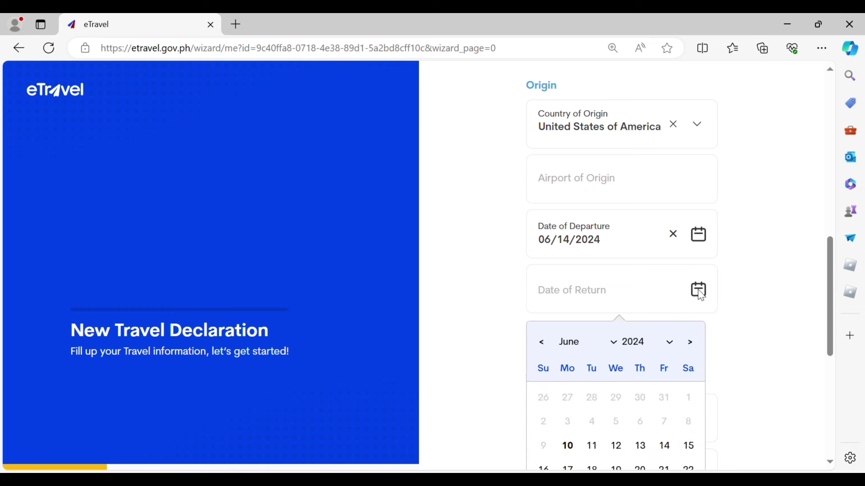
{"action": "left_click_drag", "start_coordinate": [830, 262], "coordinate": [831, 281]}
{"action": "left_click", "coordinate": [701, 230]}
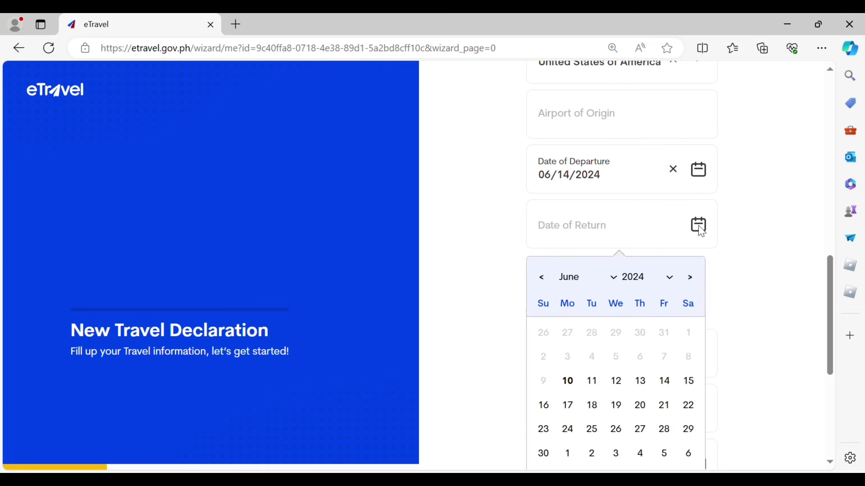
{"action": "left_click", "coordinate": [694, 278]}
{"action": "left_click", "coordinate": [615, 358]}
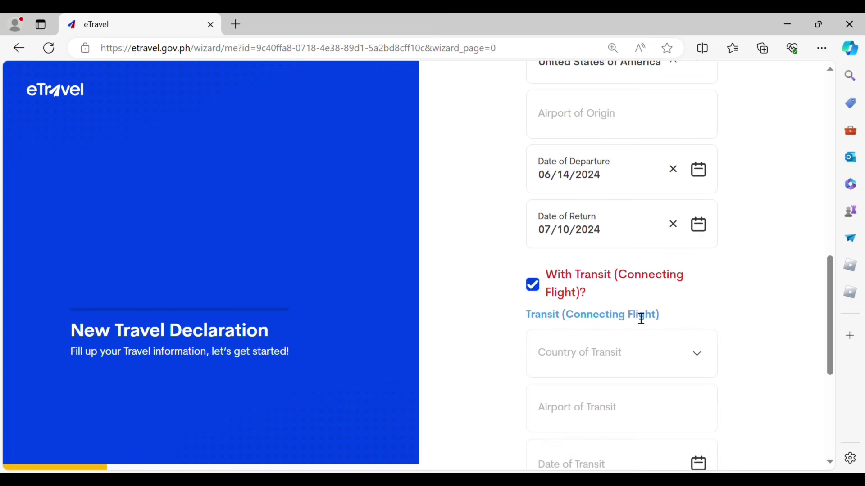
{"action": "left_click_drag", "start_coordinate": [828, 287], "coordinate": [827, 318]}
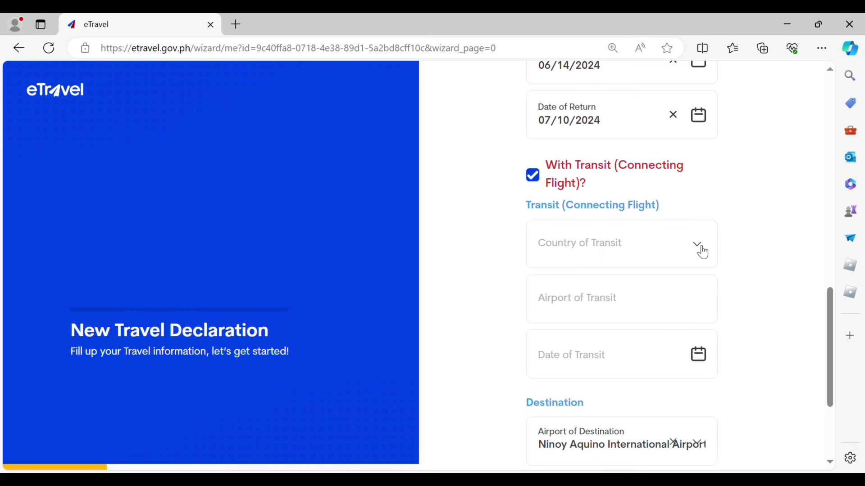
Step: Enter transit via Japan at NARITA on 06/13/2024
{"action": "left_click", "coordinate": [699, 249]}
{"action": "type", "text": "japan"}
{"action": "left_click", "coordinate": [584, 293]}
{"action": "left_click", "coordinate": [601, 303]}
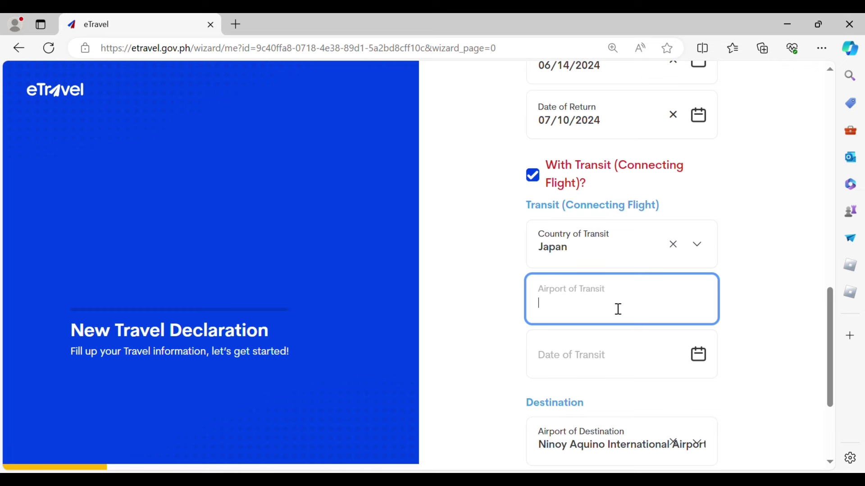
{"action": "type", "text": "NARITA"}
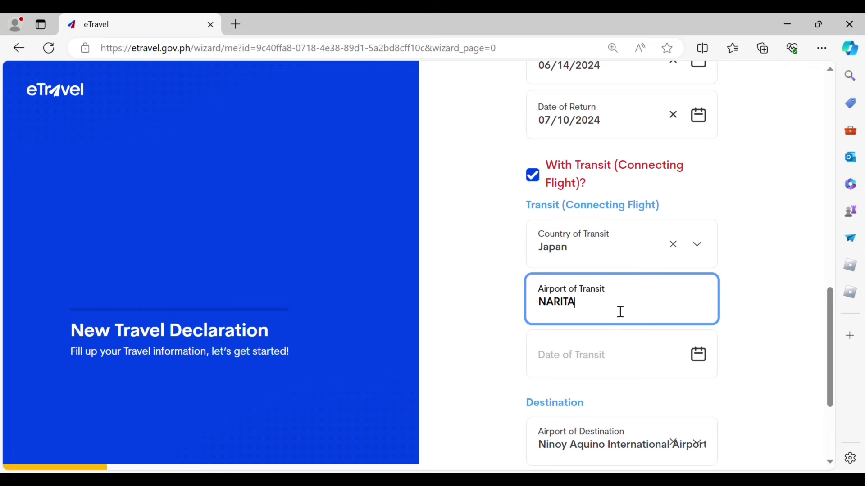
{"action": "left_click", "coordinate": [698, 354]}
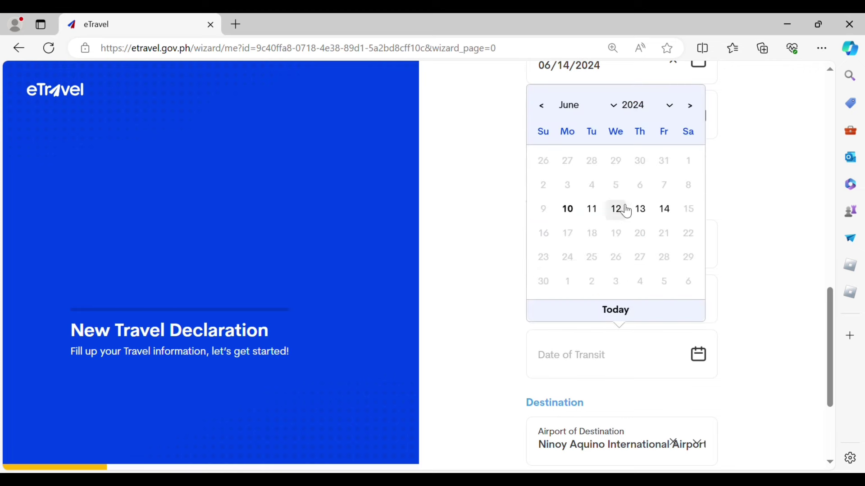
{"action": "left_click", "coordinate": [640, 209]}
Step: Set the arrival date to 06/14/2024
{"action": "left_click_drag", "start_coordinate": [830, 341], "coordinate": [835, 384]}
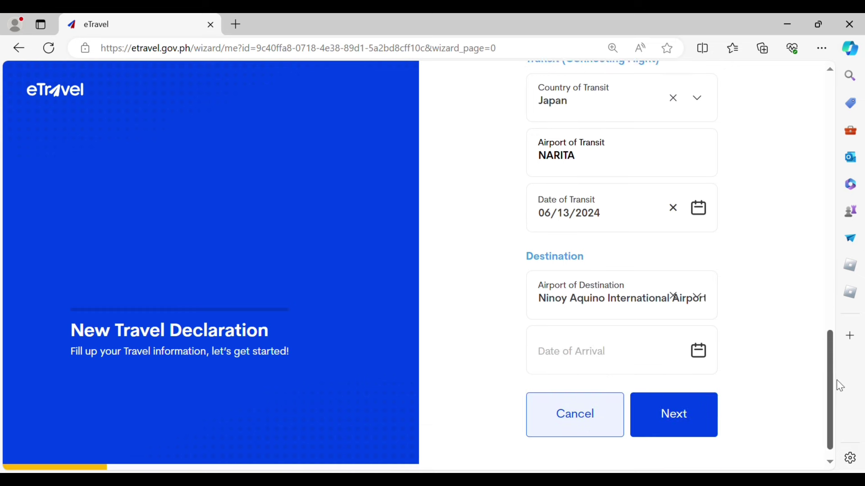
{"action": "left_click", "coordinate": [698, 336]}
{"action": "left_click", "coordinate": [664, 189]}
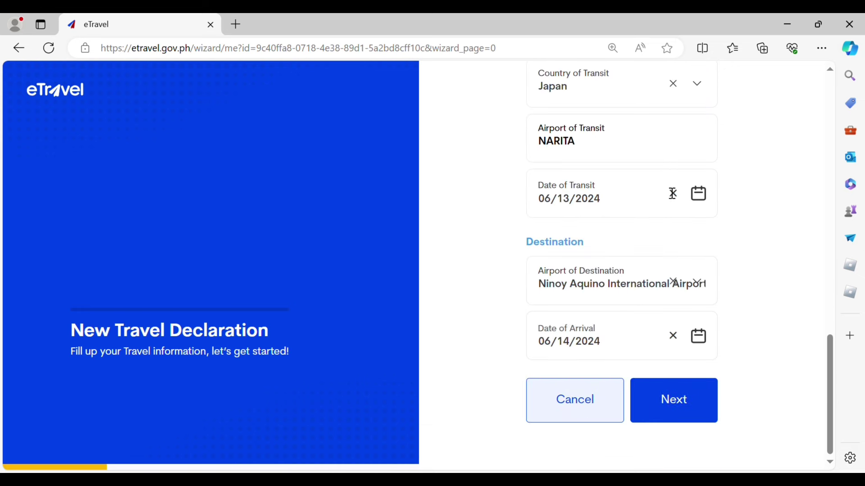
{"action": "left_click", "coordinate": [687, 407]}
{"action": "left_click_drag", "start_coordinate": [829, 364], "coordinate": [814, 255]}
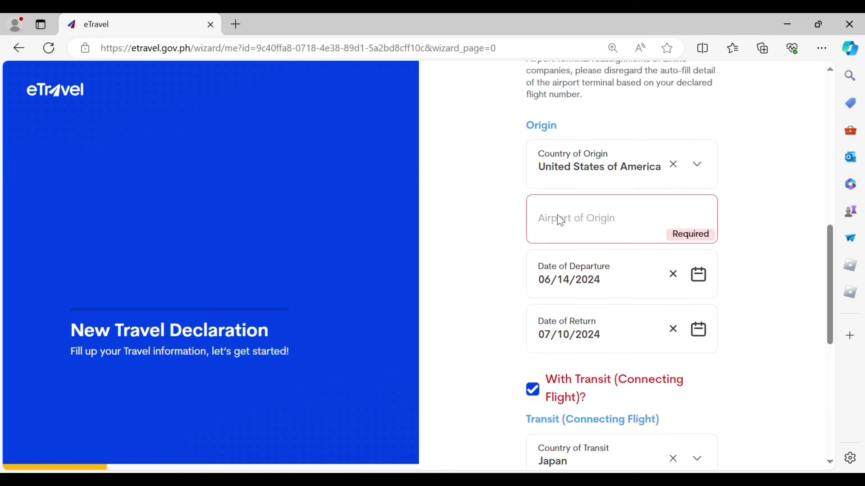
Step: Enter LAS VEGAS as the airport of origin and move on to the health declaration
{"action": "left_click", "coordinate": [571, 227]}
{"action": "type", "text": "LAS VEGAS"}
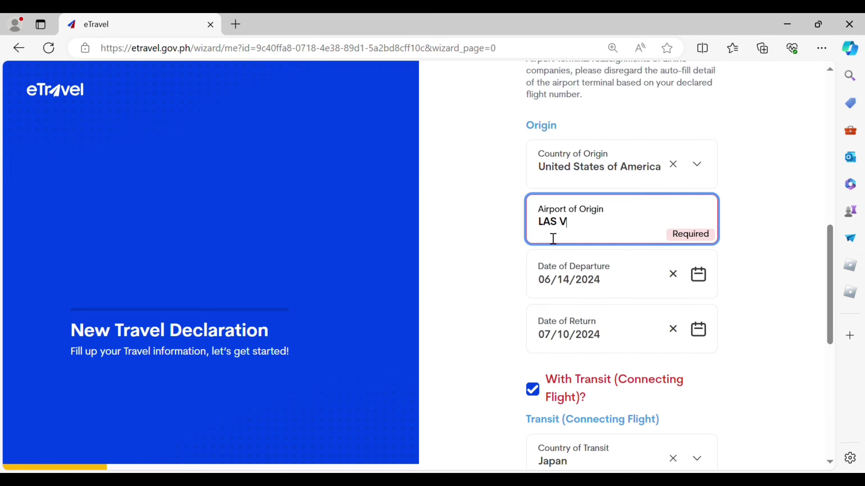
{"action": "left_click", "coordinate": [786, 196]}
{"action": "triple_click", "coordinate": [566, 221]}
{"action": "left_click", "coordinate": [617, 235]}
{"action": "key", "text": "ctrl+shift+Left"}
{"action": "left_click", "coordinate": [773, 232]}
{"action": "left_click_drag", "start_coordinate": [831, 242], "coordinate": [834, 344]}
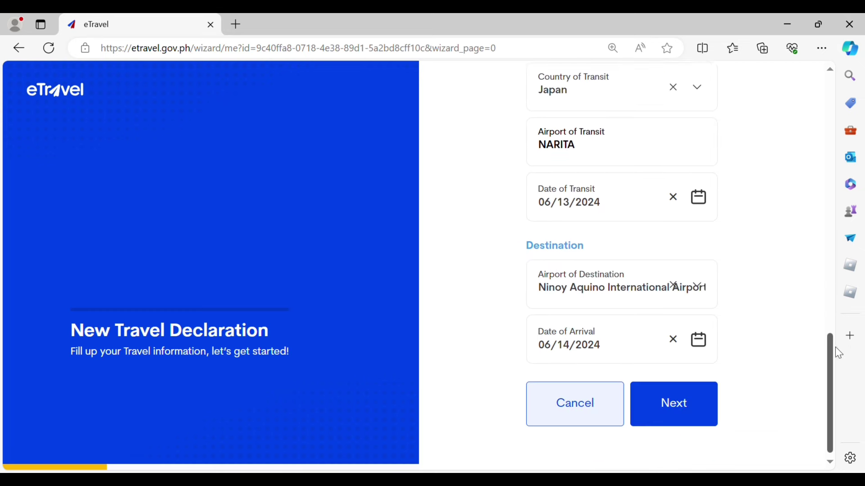
{"action": "left_click", "coordinate": [675, 411]}
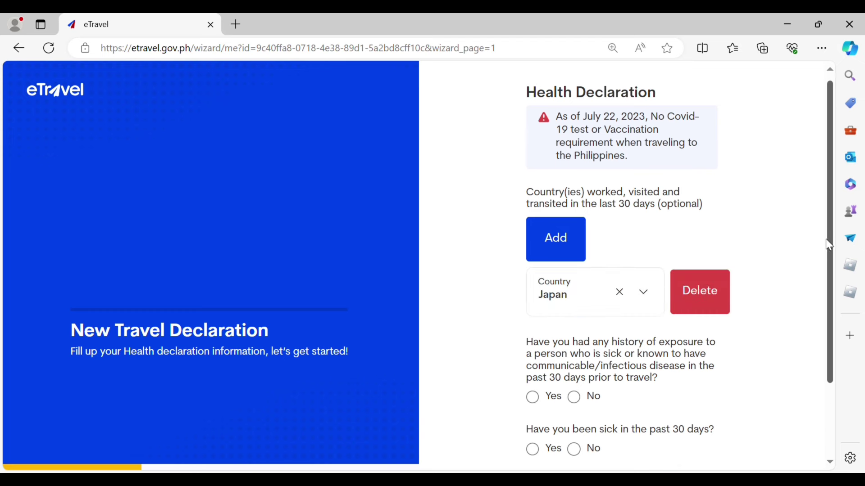
Step: Enlarge the page, answer No to the exposure and sickness questions, and submit
{"action": "left_click_drag", "start_coordinate": [836, 261], "coordinate": [832, 324]}
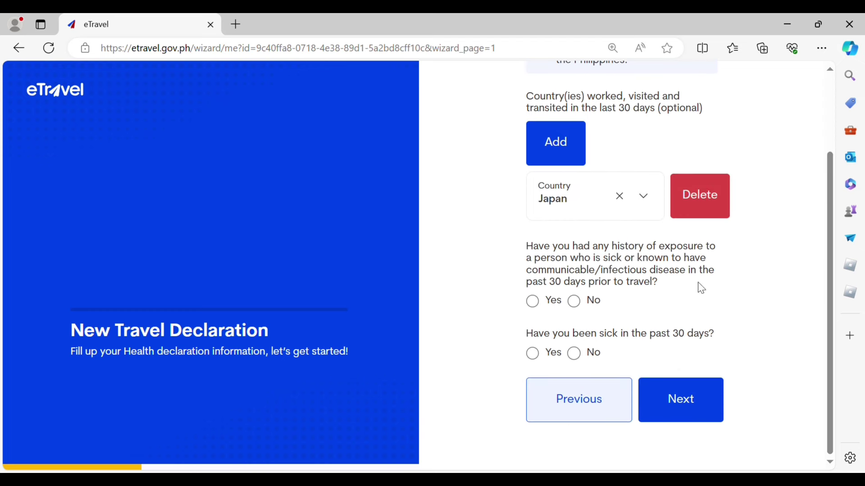
{"action": "key", "text": "ctrl+plus"}
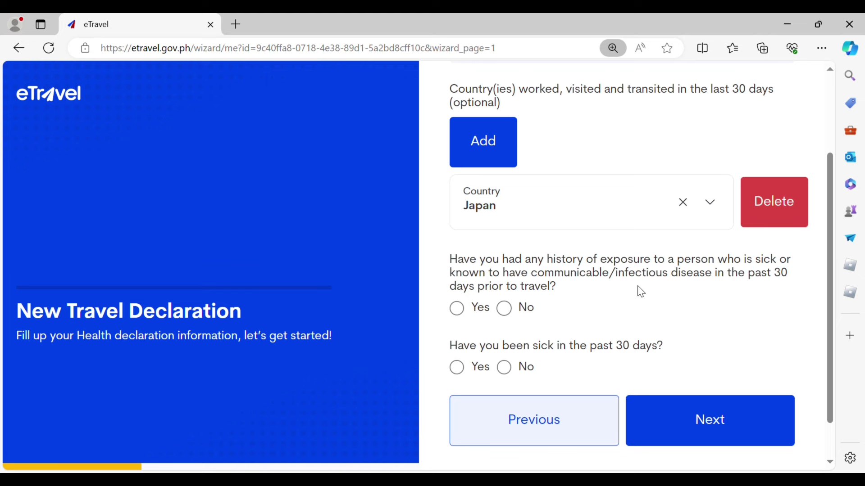
{"action": "mouse_move", "coordinate": [829, 248]}
{"action": "left_mouse_down"}
{"action": "mouse_move", "coordinate": [825, 145]}
{"action": "mouse_move", "coordinate": [836, 252]}
{"action": "left_mouse_up"}
{"action": "left_click", "coordinate": [504, 262]}
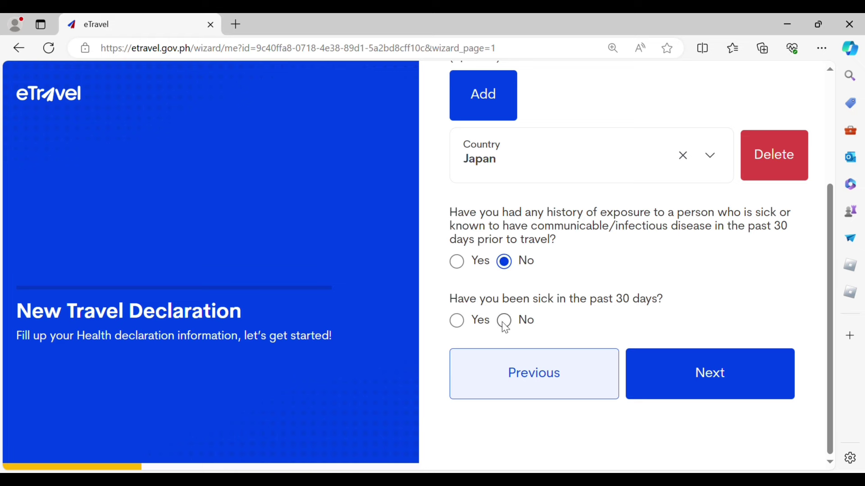
{"action": "left_click", "coordinate": [694, 387]}
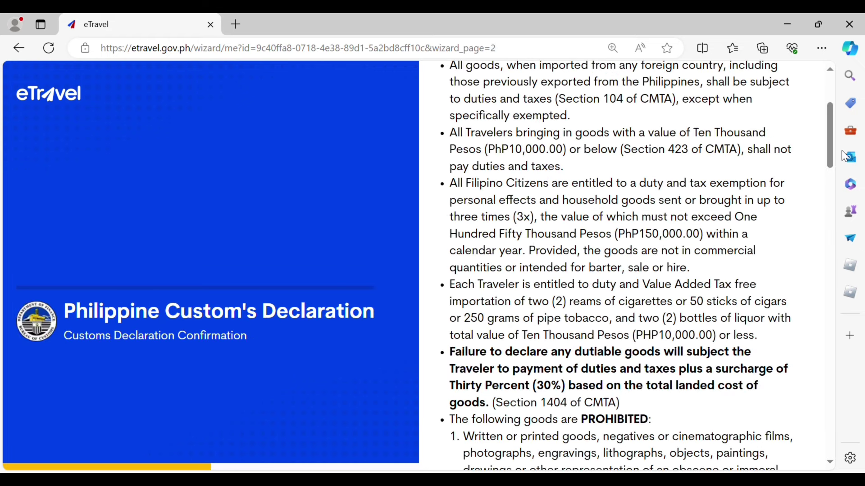
Step: Scroll through the Customs Declaration page's General Declaration and Currency Declaration rules
{"action": "left_click_drag", "start_coordinate": [830, 155], "coordinate": [834, 219]}
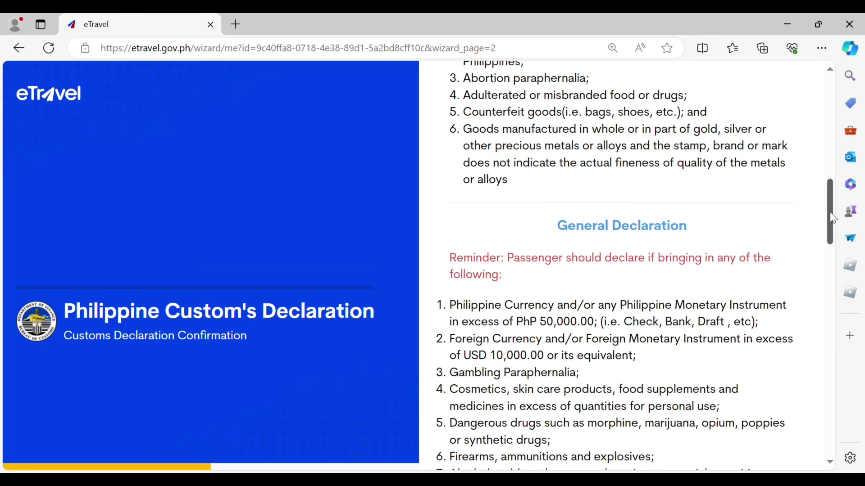
{"action": "left_click_drag", "start_coordinate": [833, 218], "coordinate": [833, 249]}
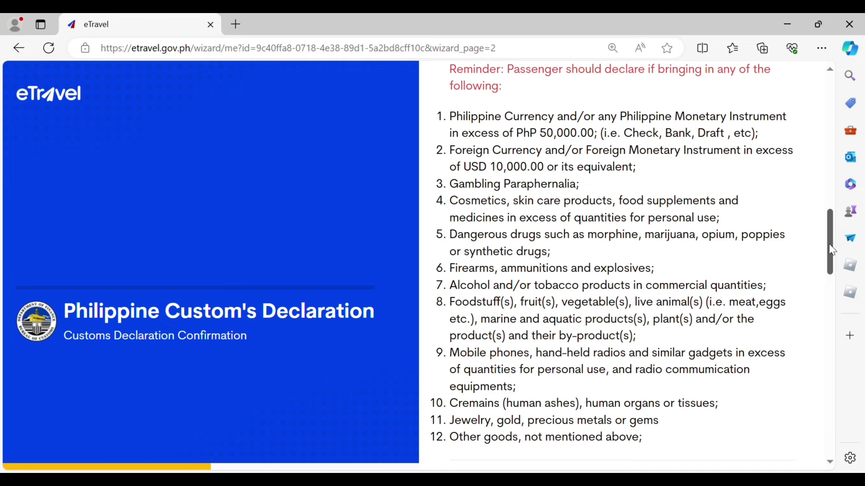
{"action": "left_click_drag", "start_coordinate": [828, 245], "coordinate": [829, 257]}
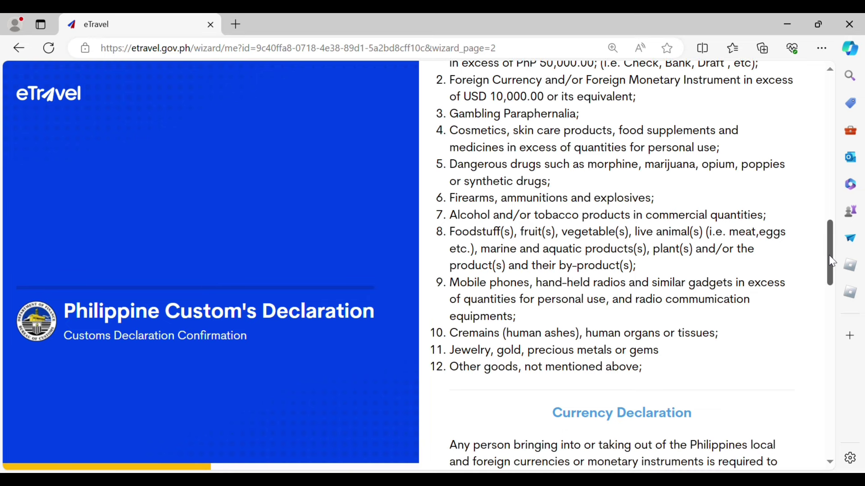
{"action": "left_click_drag", "start_coordinate": [829, 256], "coordinate": [830, 258]}
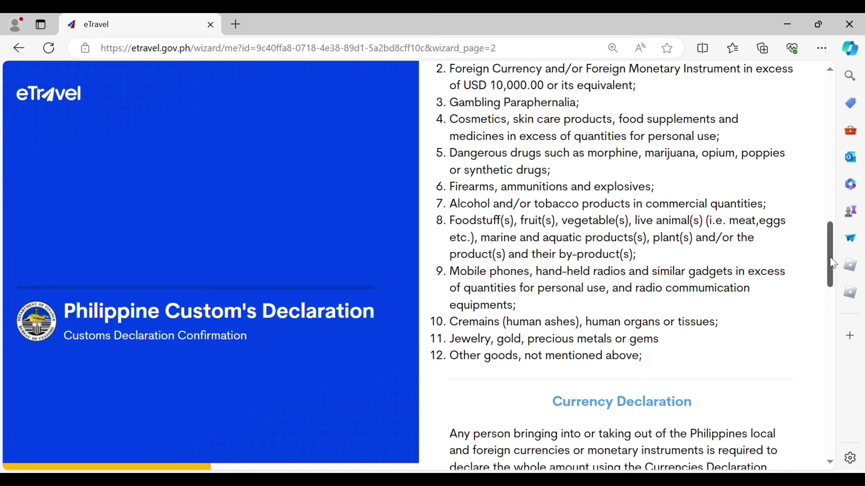
{"action": "left_click_drag", "start_coordinate": [829, 257], "coordinate": [854, 107]}
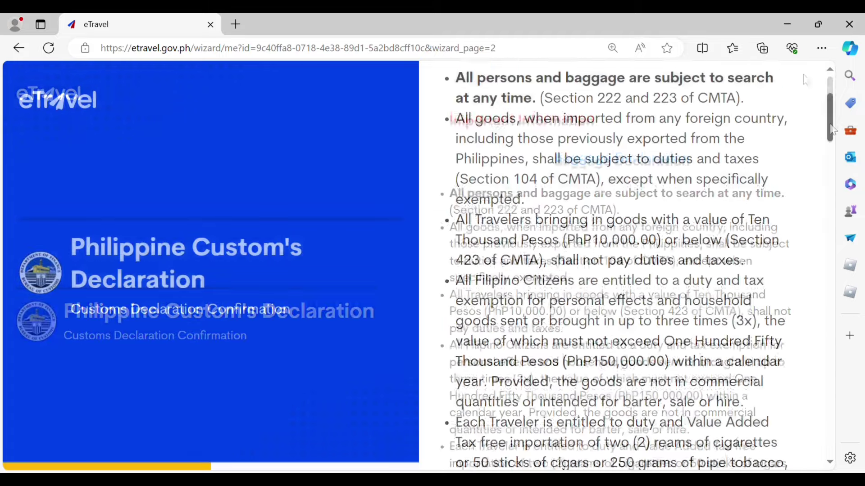
Step: Read the duty rules for all travelers and the PhP150,000.00 exemption for Filipino citizens
{"action": "left_click_drag", "start_coordinate": [457, 201], "coordinate": [539, 211]}
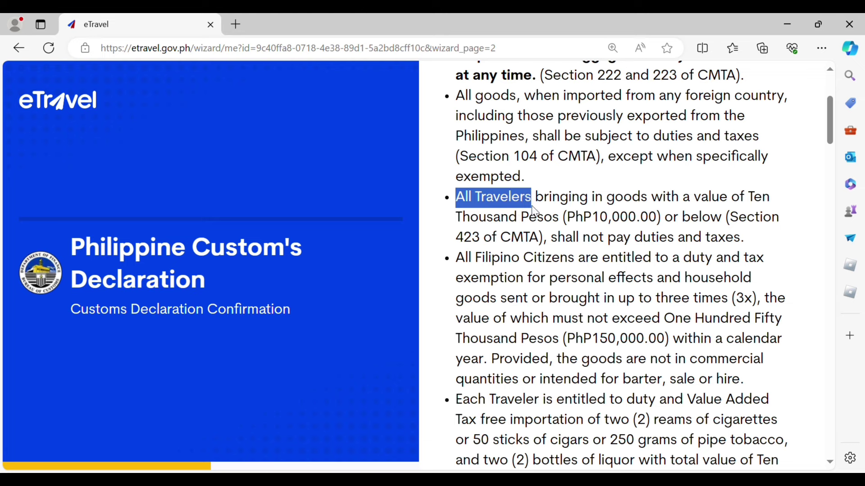
{"action": "left_click_drag", "start_coordinate": [585, 238], "coordinate": [756, 239]}
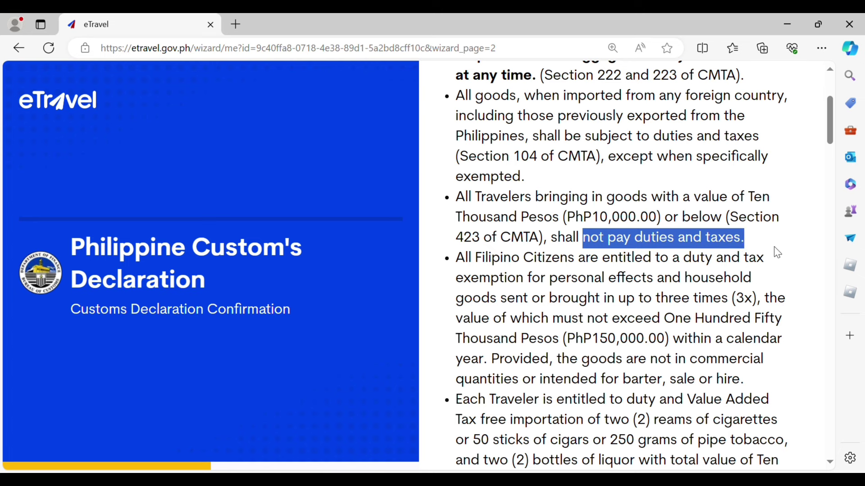
{"action": "left_click", "coordinate": [525, 253]}
{"action": "left_click_drag", "start_coordinate": [477, 264], "coordinate": [606, 269]}
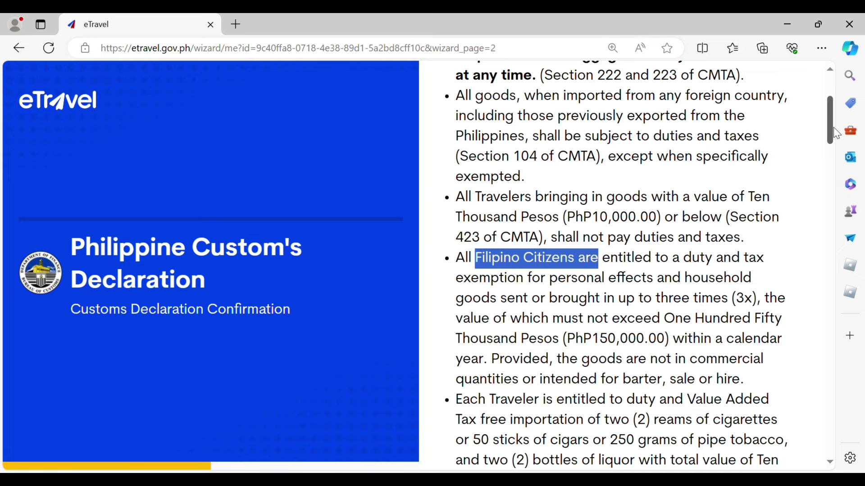
{"action": "left_click_drag", "start_coordinate": [833, 128], "coordinate": [833, 138]}
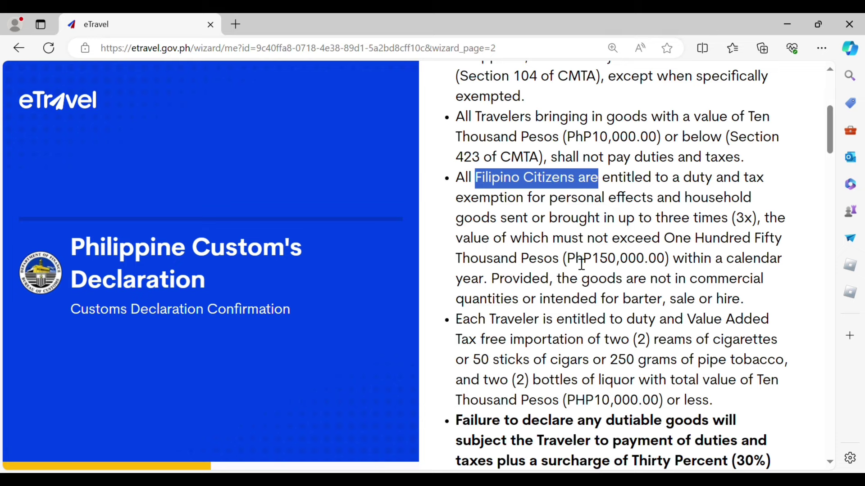
{"action": "left_click_drag", "start_coordinate": [568, 260], "coordinate": [676, 270]}
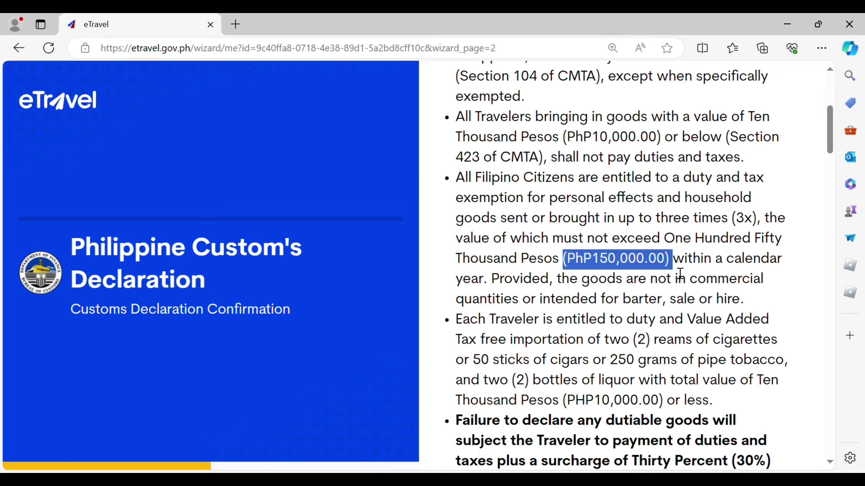
{"action": "left_click", "coordinate": [812, 198]}
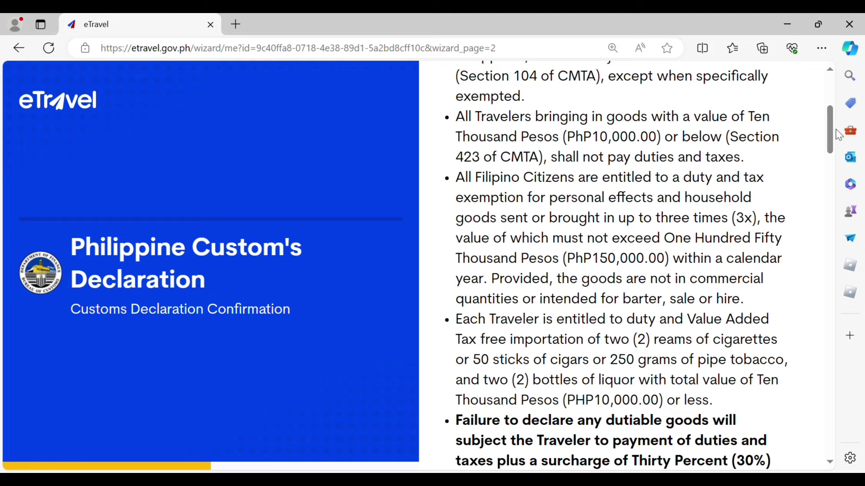
Step: Review the 30% surcharge warning and answer Yes to having baggage or currency to declare
{"action": "left_click_drag", "start_coordinate": [831, 133], "coordinate": [828, 157]}
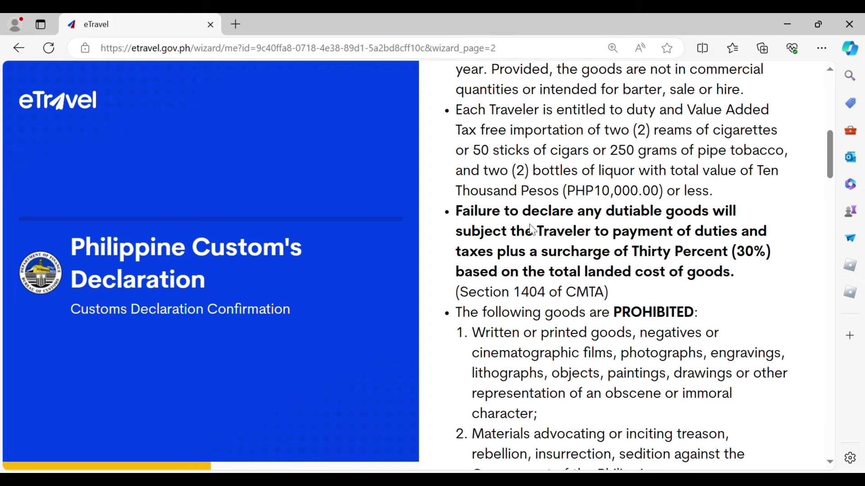
{"action": "left_click_drag", "start_coordinate": [538, 232], "coordinate": [757, 275]}
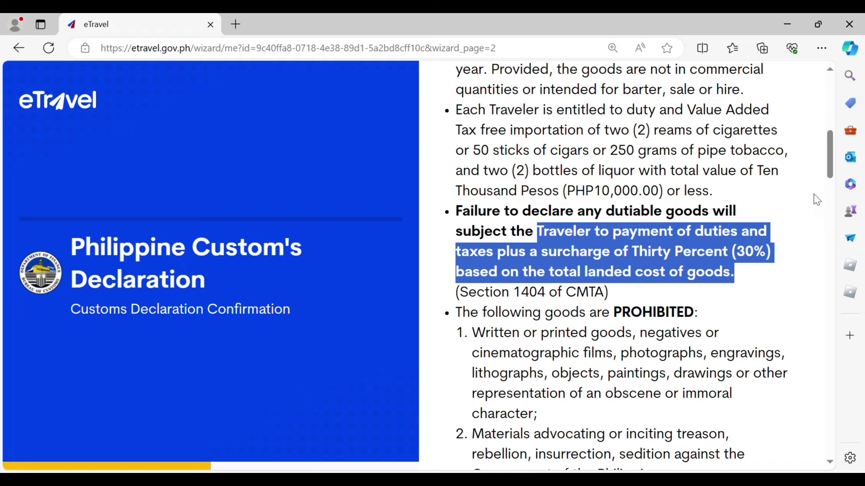
{"action": "left_click", "coordinate": [800, 134]}
{"action": "left_click_drag", "start_coordinate": [832, 140], "coordinate": [828, 368]}
{"action": "left_click_drag", "start_coordinate": [457, 145], "coordinate": [797, 293]}
{"action": "left_click_drag", "start_coordinate": [831, 352], "coordinate": [823, 410]}
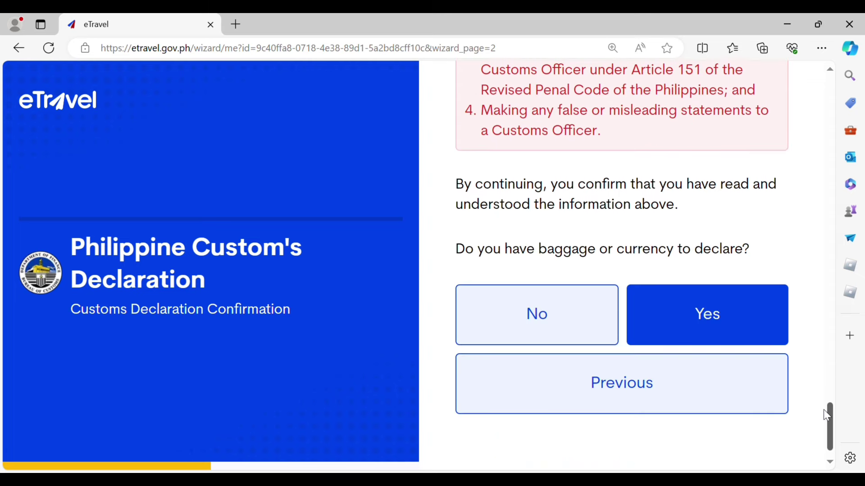
{"action": "left_click", "coordinate": [699, 321]}
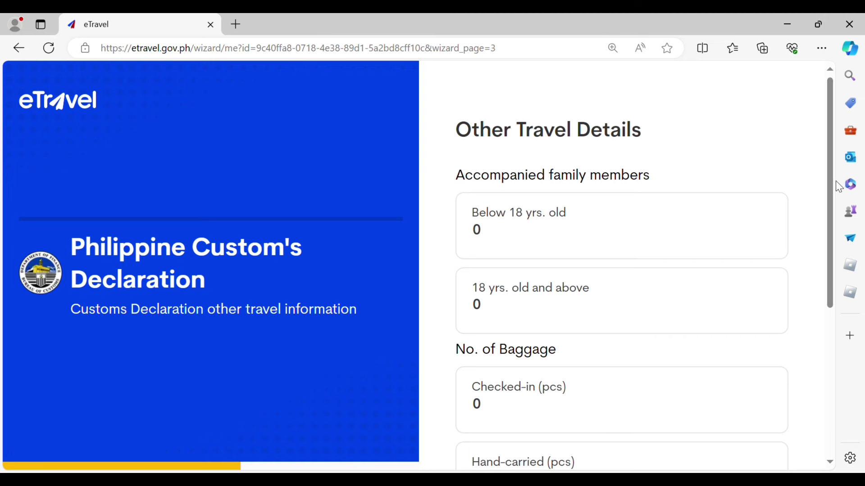
Step: Enter 2 family members under 18 and 1 family member aged 18 or above
{"action": "left_click_drag", "start_coordinate": [829, 155], "coordinate": [831, 191]}
{"action": "left_click", "coordinate": [543, 197]}
{"action": "type", "text": "2"}
{"action": "left_click", "coordinate": [510, 269]}
{"action": "key", "text": "BackSpace"}
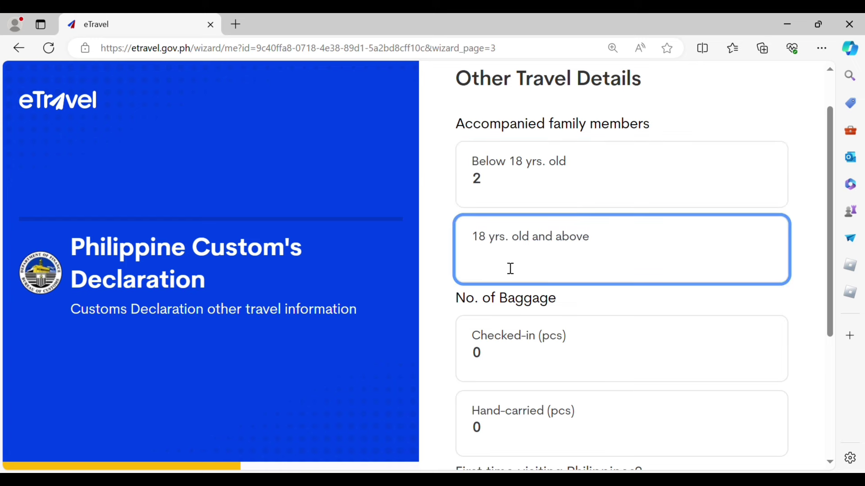
{"action": "type", "text": "1"}
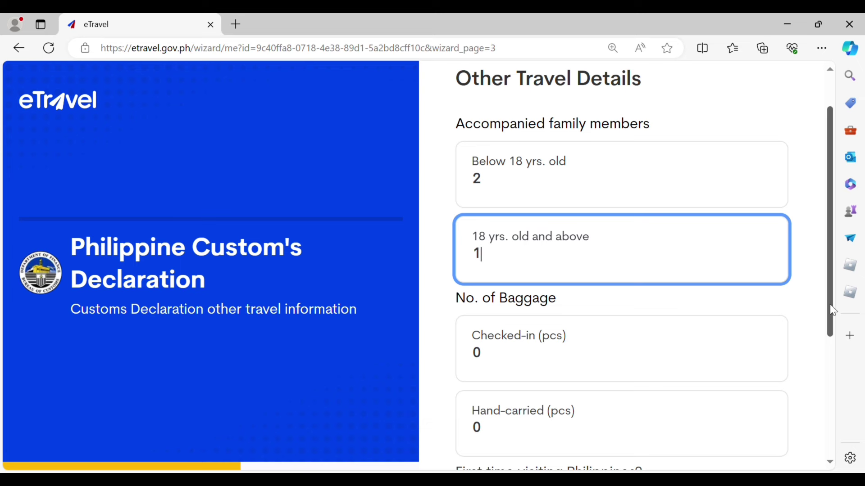
Step: Set 6 checked-in bags and 6 hand-carried bags
{"action": "left_click_drag", "start_coordinate": [830, 304], "coordinate": [831, 348]}
{"action": "left_click", "coordinate": [563, 299]}
{"action": "key", "text": "BackSpace"}
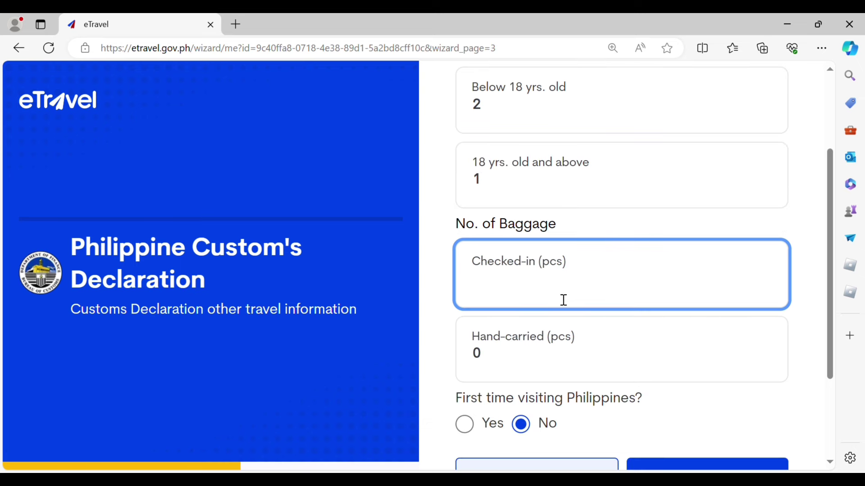
{"action": "type", "text": "6"}
{"action": "left_click", "coordinate": [510, 363]}
{"action": "key", "text": "BackSpace"}
{"action": "type", "text": "6"}
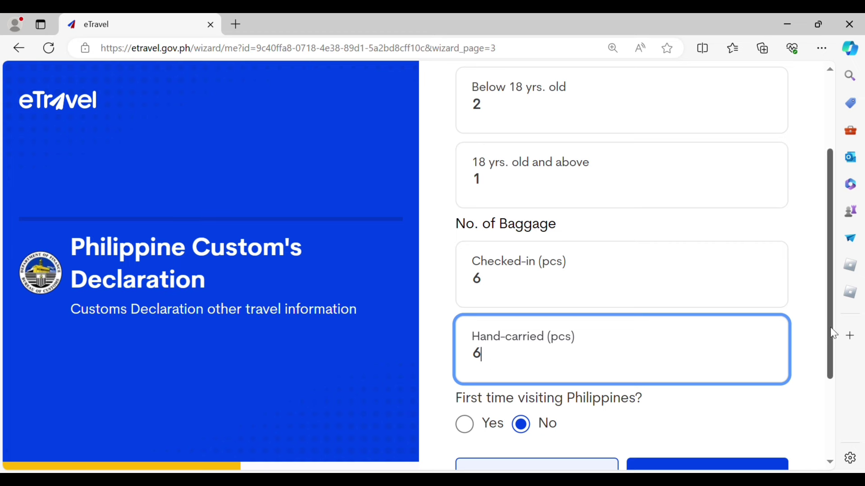
Step: Mark this as a first-time visit to the Philippines and submit the travel details
{"action": "left_click_drag", "start_coordinate": [831, 334], "coordinate": [828, 391]}
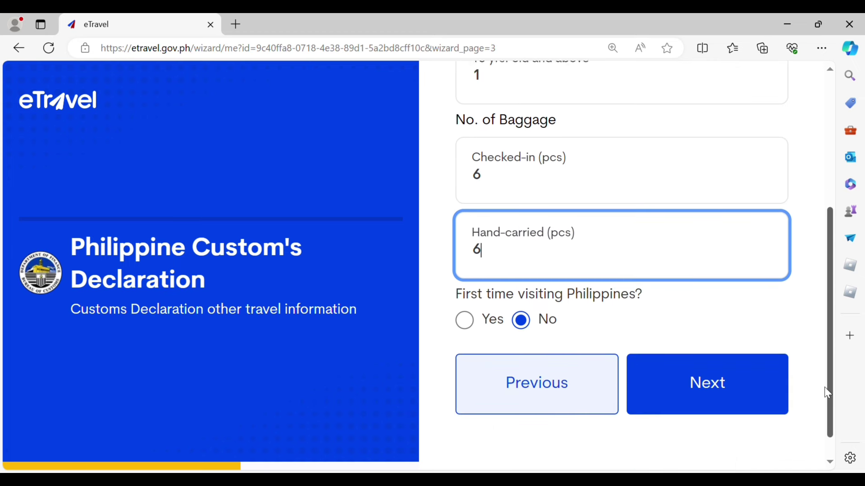
{"action": "left_click", "coordinate": [465, 320]}
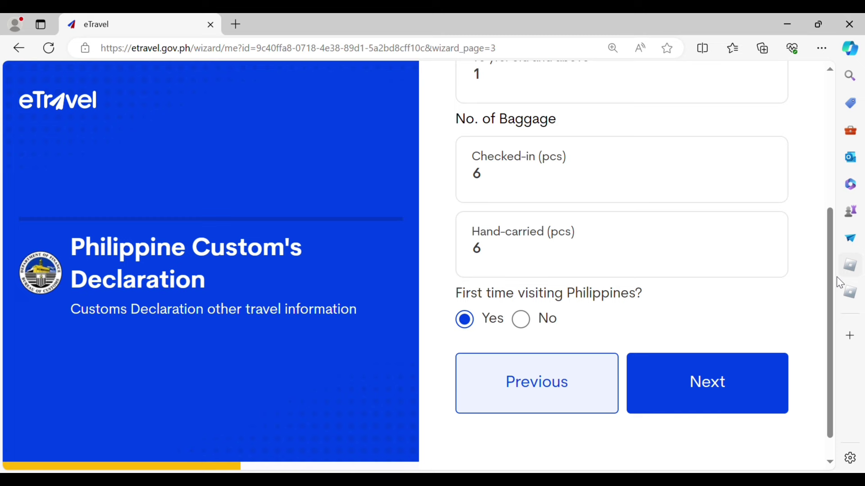
{"action": "left_click_drag", "start_coordinate": [829, 280], "coordinate": [841, 297]}
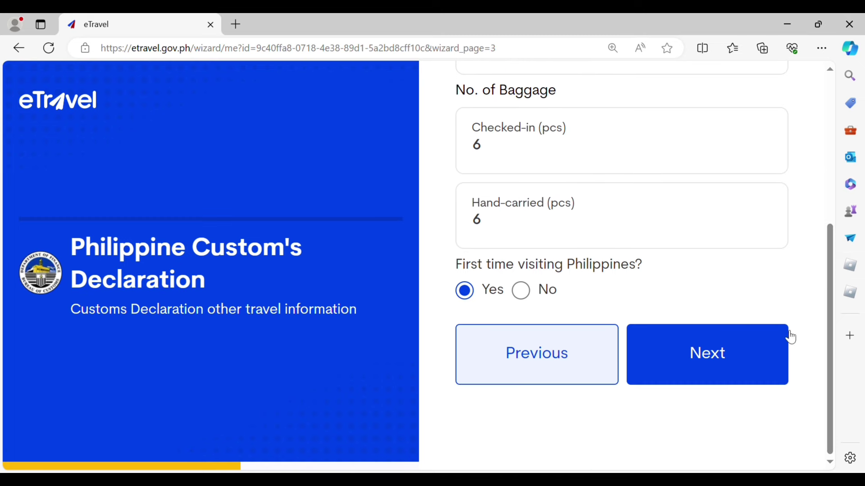
{"action": "left_click", "coordinate": [728, 356]}
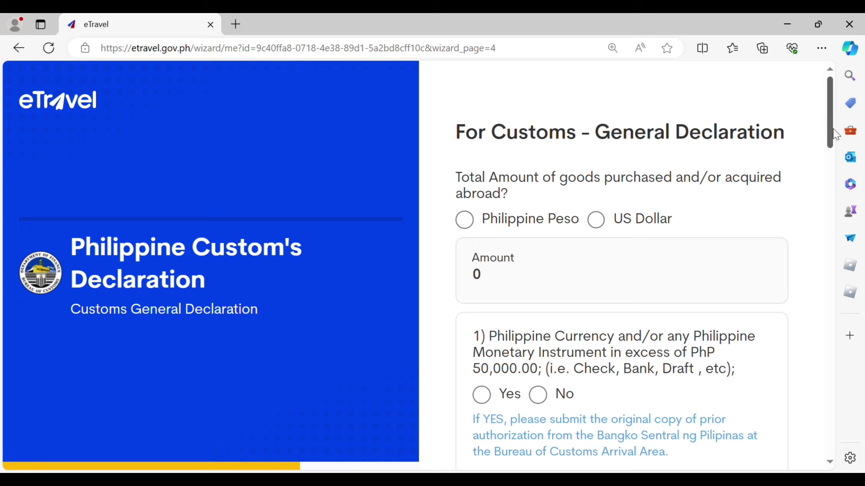
Step: Declare the goods bought abroad as 300 US Dollars
{"action": "mouse_move", "coordinate": [828, 125]}
{"action": "left_mouse_down"}
{"action": "mouse_move", "coordinate": [829, 135]}
{"action": "mouse_move", "coordinate": [825, 124]}
{"action": "left_mouse_up"}
{"action": "left_click", "coordinate": [599, 221]}
{"action": "left_click", "coordinate": [509, 284]}
{"action": "key", "text": "BackSpace"}
{"action": "type", "text": "300"}
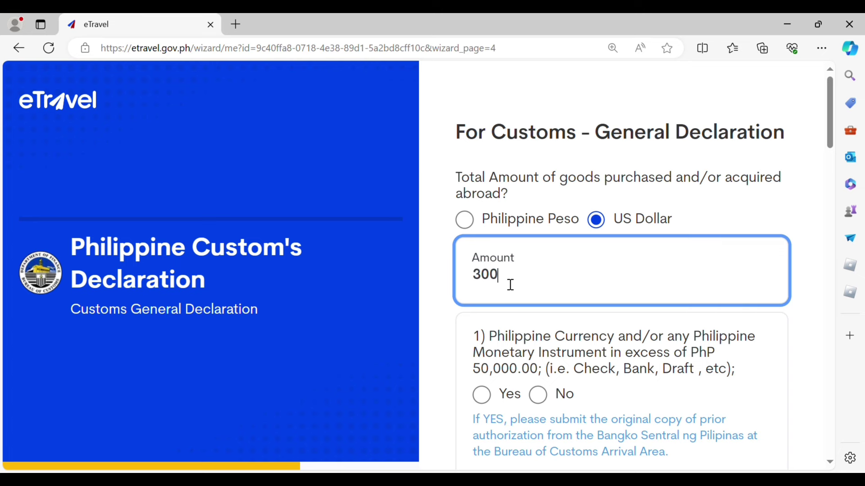
{"action": "left_click", "coordinate": [792, 197]}
Step: Answer No to the Philippine currency, foreign currency, gambling and cosmetics questions
{"action": "left_click_drag", "start_coordinate": [828, 126], "coordinate": [829, 154]}
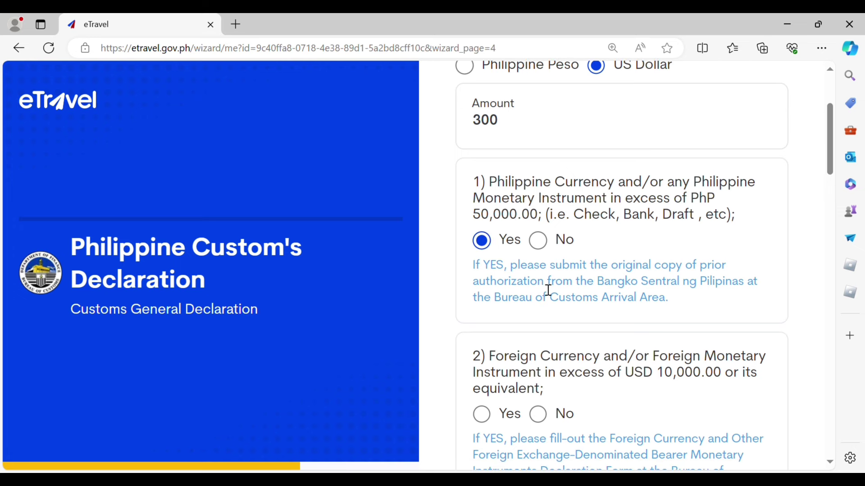
{"action": "left_click", "coordinate": [537, 245]}
{"action": "left_click_drag", "start_coordinate": [831, 159], "coordinate": [826, 187]}
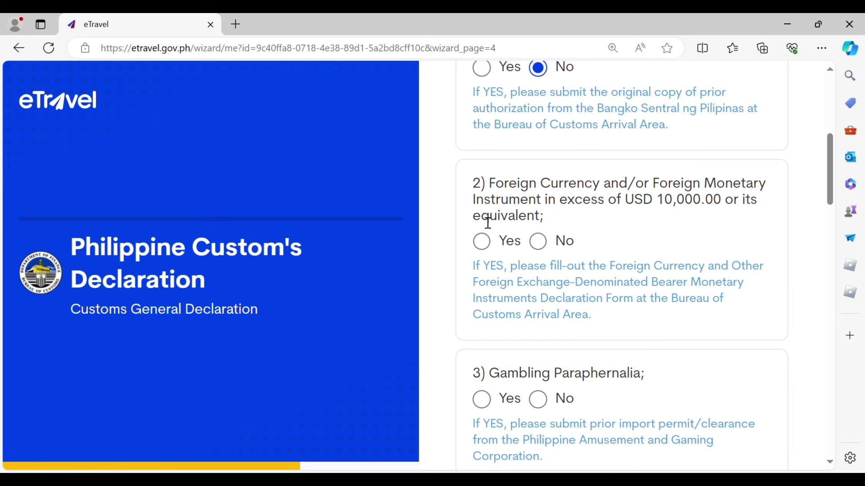
{"action": "left_click", "coordinate": [544, 247]}
{"action": "left_click_drag", "start_coordinate": [828, 185], "coordinate": [830, 220]}
{"action": "left_click", "coordinate": [539, 232]}
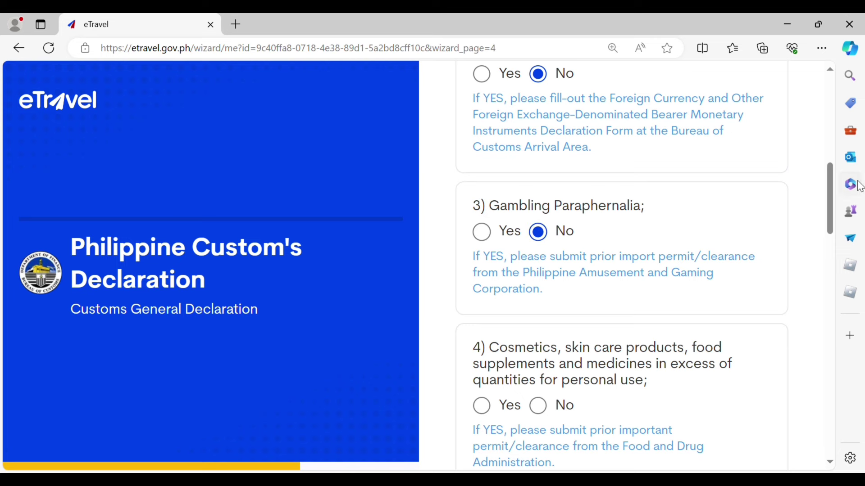
{"action": "left_click_drag", "start_coordinate": [830, 177], "coordinate": [806, 210]}
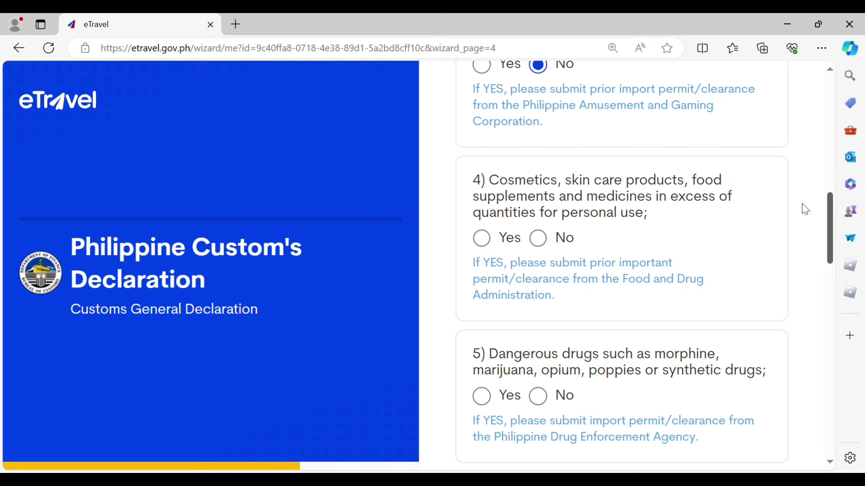
{"action": "left_click", "coordinate": [544, 242]}
Step: Answer No to the drugs, firearms and alcohol questions, and Yes to foodstuffs
{"action": "left_click_drag", "start_coordinate": [831, 204], "coordinate": [834, 225]}
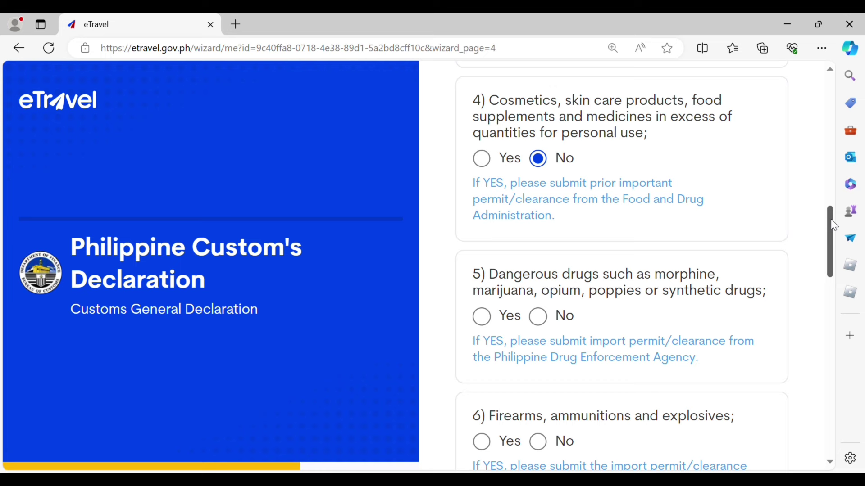
{"action": "left_click_drag", "start_coordinate": [832, 221], "coordinate": [829, 292]}
{"action": "left_click", "coordinate": [538, 219]}
{"action": "left_click", "coordinate": [547, 210]}
{"action": "left_click", "coordinate": [543, 368]}
{"action": "left_click_drag", "start_coordinate": [831, 271], "coordinate": [831, 313]}
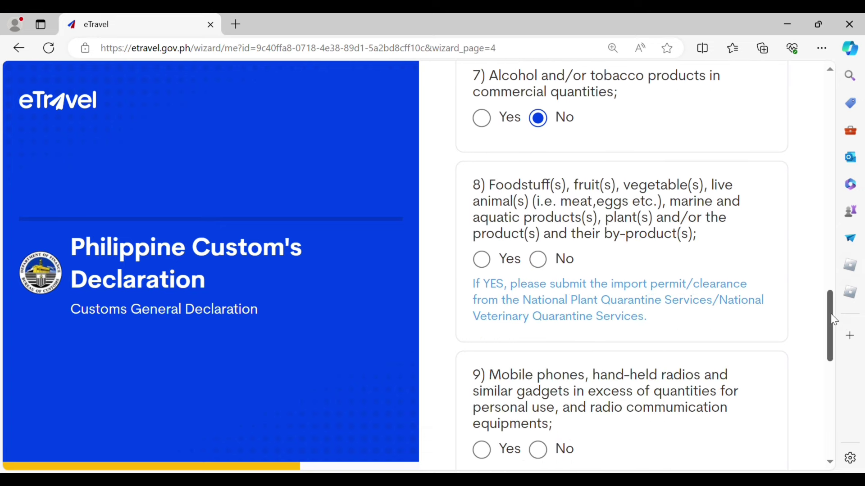
{"action": "left_click", "coordinate": [540, 261]}
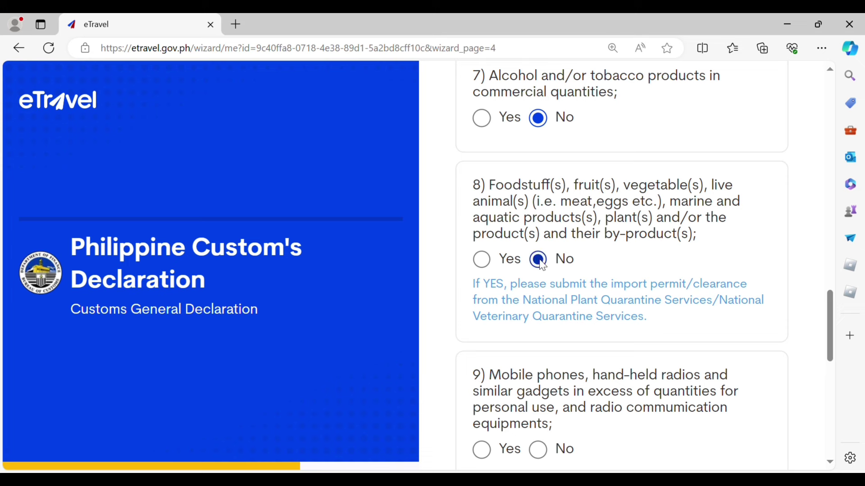
{"action": "left_click", "coordinate": [481, 261]}
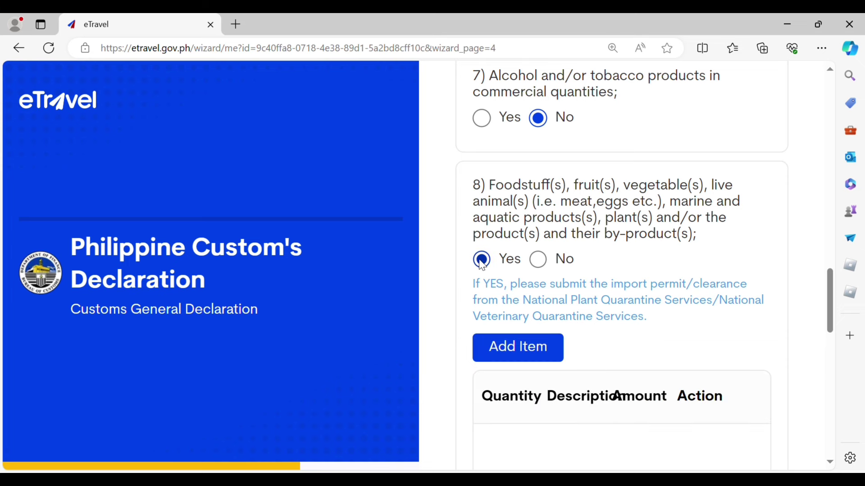
Step: Add a foodstuff item described as packaged ham, vegetable seeds and packaged cheese, quantity 2
{"action": "left_click", "coordinate": [512, 356]}
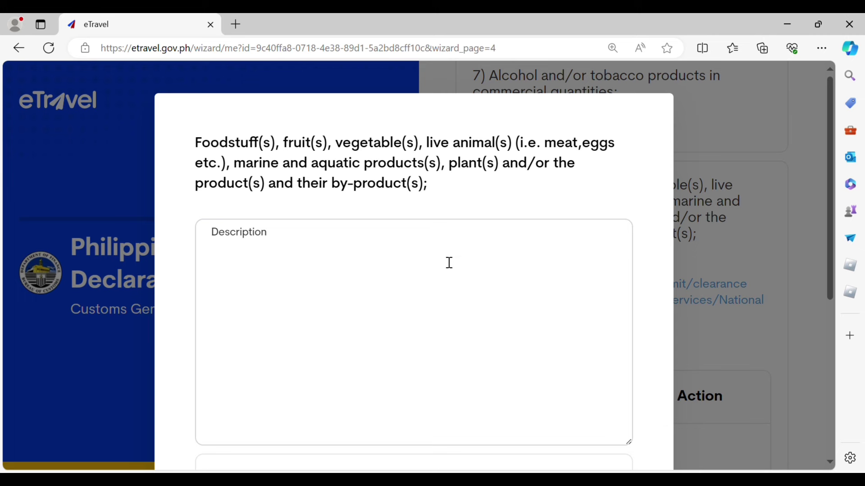
{"action": "type", "text": "Packg"}
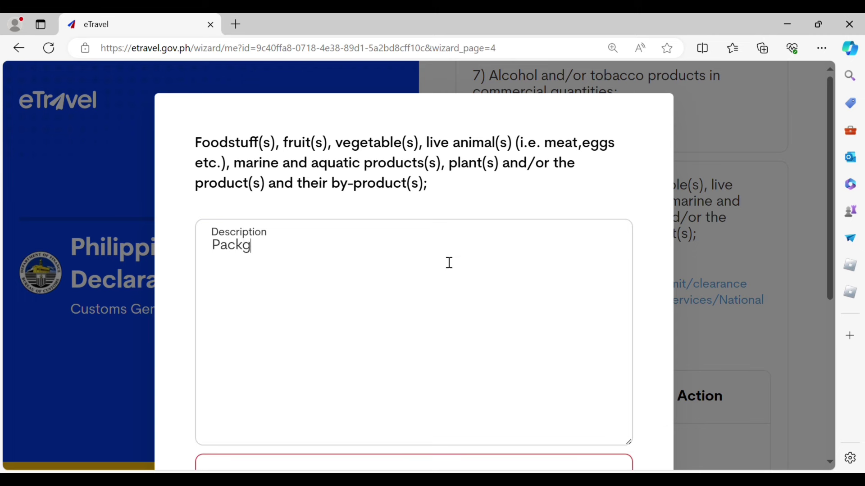
{"action": "key", "text": "BackSpace"}
{"action": "type", "text": "aged ham"}
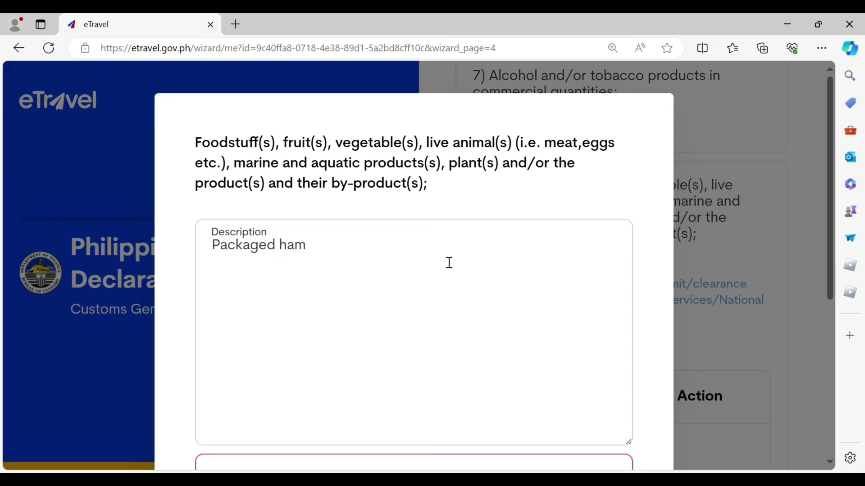
{"action": "key", "text": "Return"}
{"action": "type", "text": "Vegetables"}
{"action": "key", "text": "BackSpace"}
{"action": "type", "text": "seeds "}
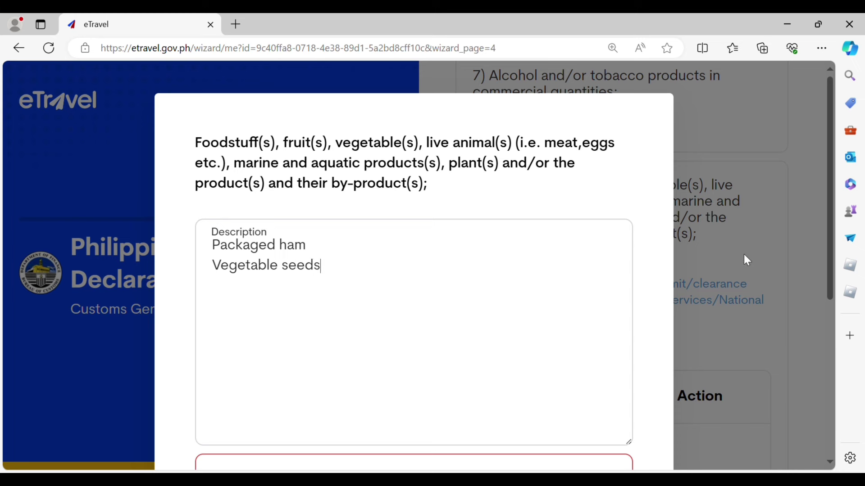
{"action": "type", "text": "Packaged "}
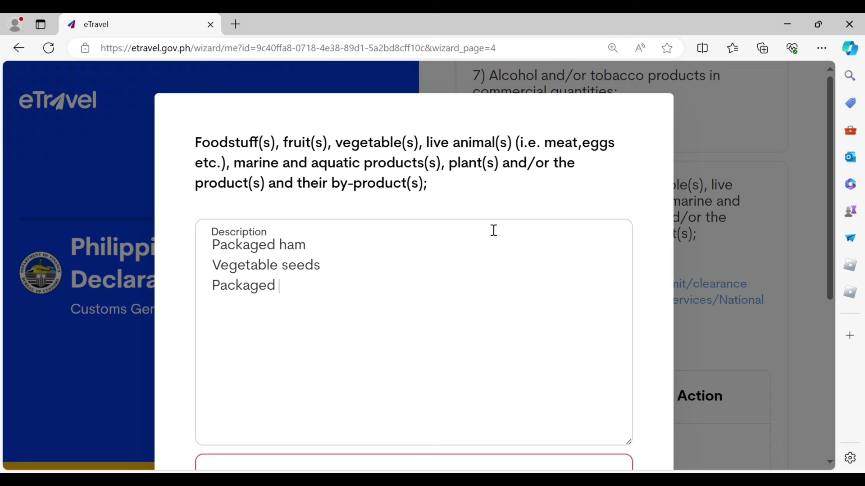
{"action": "type", "text": "cheese"}
{"action": "left_click_drag", "start_coordinate": [833, 173], "coordinate": [827, 290]}
{"action": "left_click", "coordinate": [385, 290]}
{"action": "type", "text": "2"}
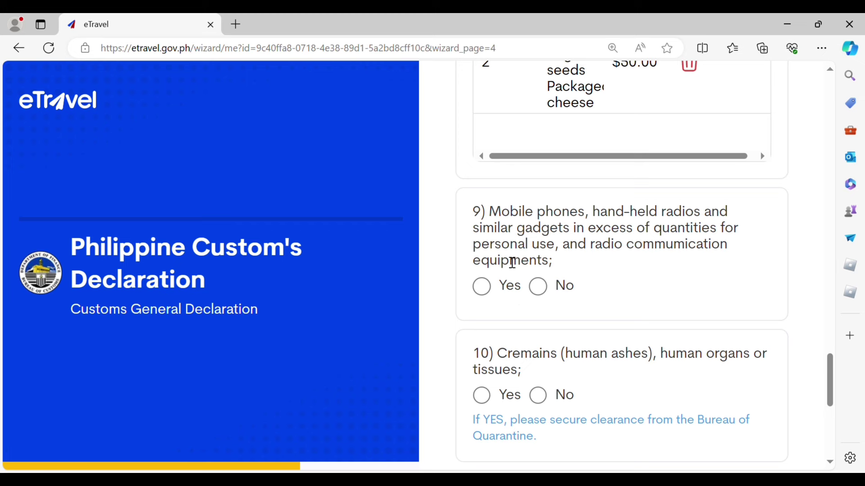
Step: Answer No to the mobile phones and gadgets question
{"action": "left_click_drag", "start_coordinate": [588, 230], "coordinate": [726, 242]}
{"action": "left_click", "coordinate": [614, 279]}
{"action": "left_click", "coordinate": [545, 289]}
{"action": "scroll", "coordinate": [831, 381], "scroll_direction": "down", "scroll_amount": 5}
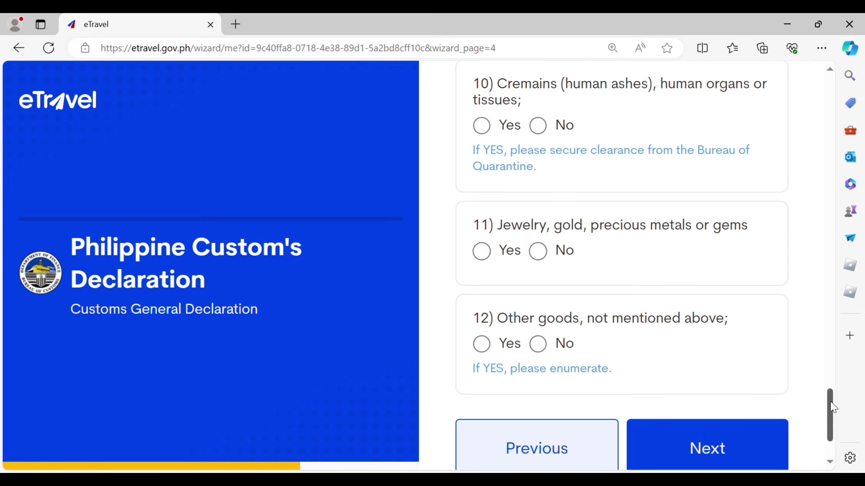
{"action": "scroll", "coordinate": [829, 402], "scroll_direction": "up", "scroll_amount": 2}
{"action": "scroll", "coordinate": [828, 401], "scroll_direction": "up", "scroll_amount": 1}
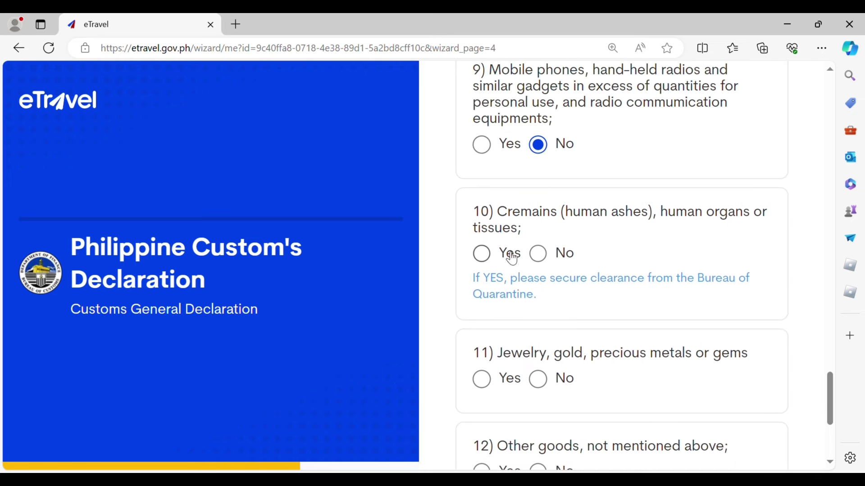
Step: Start a cremains item, discard it, and answer No to the cremains and jewelry questions
{"action": "left_click", "coordinate": [482, 254]}
{"action": "left_click", "coordinate": [536, 325]}
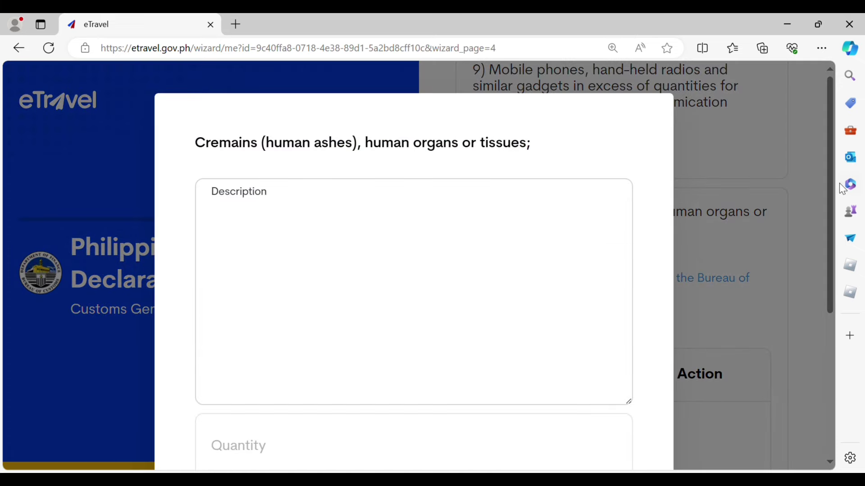
{"action": "scroll", "coordinate": [820, 280], "scroll_direction": "down", "scroll_amount": 5}
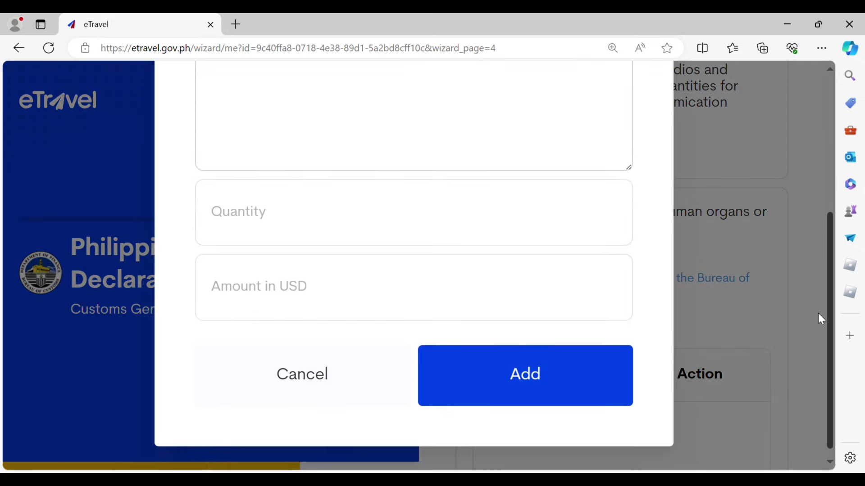
{"action": "scroll", "coordinate": [818, 312], "scroll_direction": "up", "scroll_amount": 5}
{"action": "scroll", "coordinate": [824, 180], "scroll_direction": "down", "scroll_amount": 5}
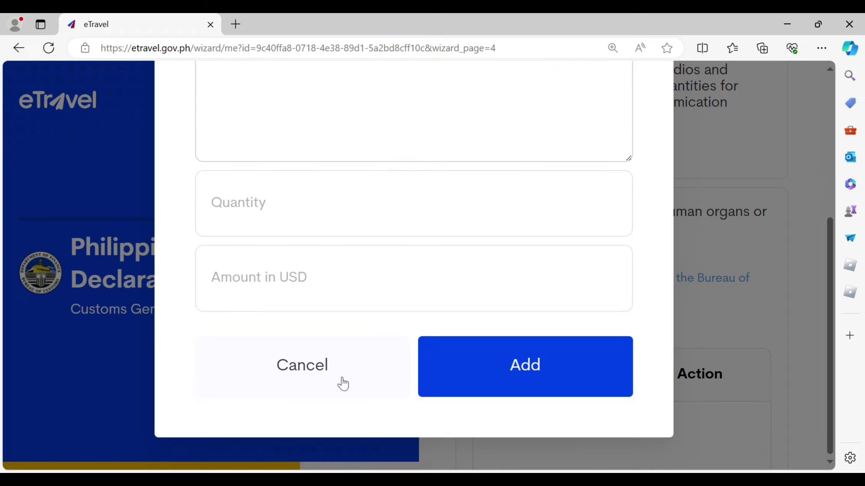
{"action": "left_click", "coordinate": [295, 372]}
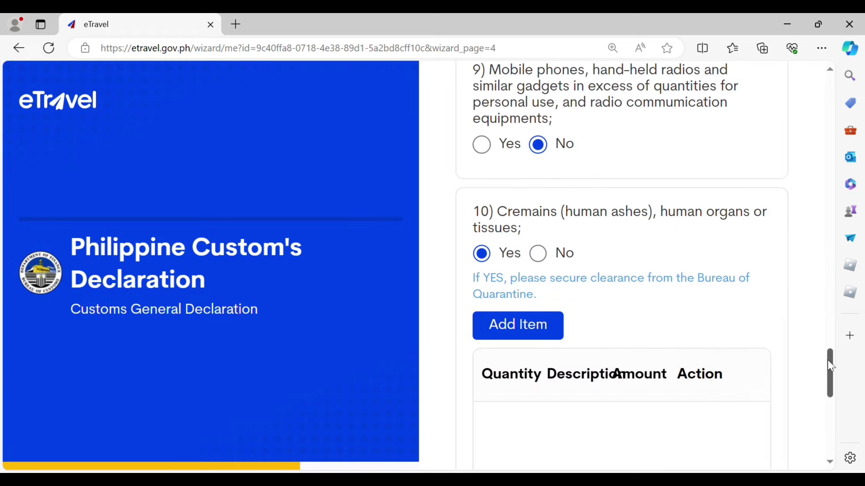
{"action": "scroll", "coordinate": [829, 370], "scroll_direction": "down", "scroll_amount": 3}
{"action": "left_click", "coordinate": [538, 138]}
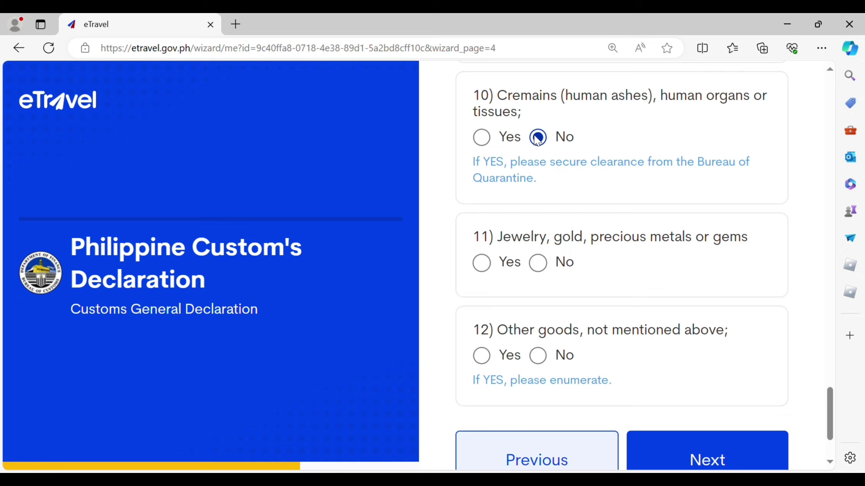
{"action": "left_click", "coordinate": [538, 264]}
Step: Answer Yes to the jewelry question and describe the item as diamond ring and gold earrings
{"action": "left_click", "coordinate": [482, 263]}
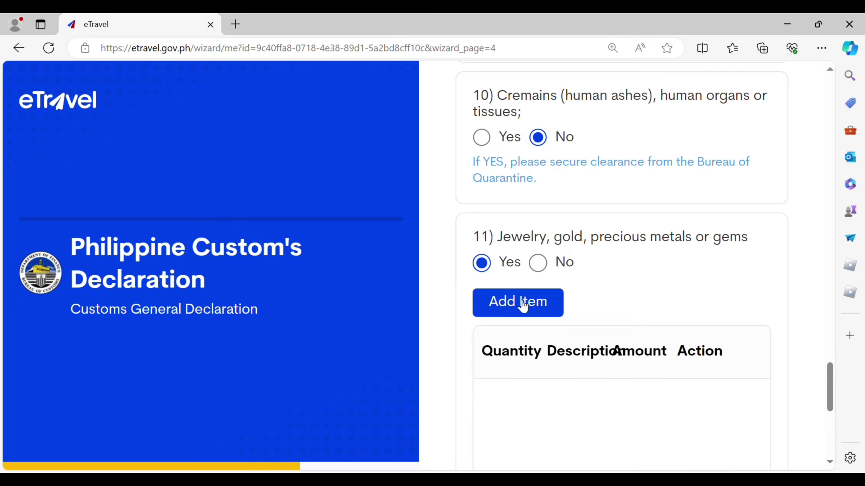
{"action": "left_click", "coordinate": [524, 308]}
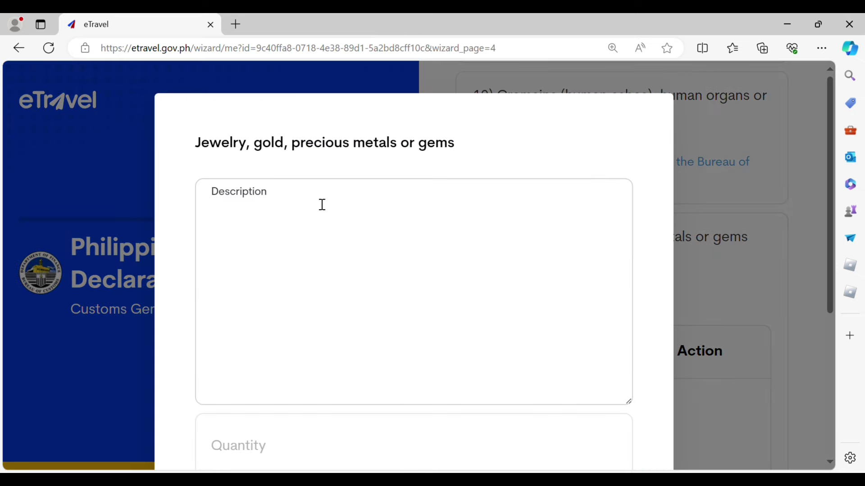
{"action": "type", "text": "i diamond rng"}
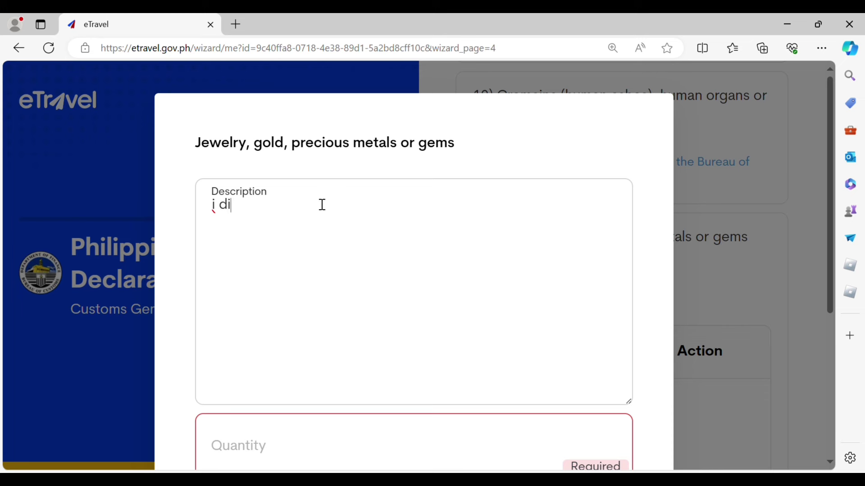
{"action": "key", "text": "BackSpace"}
{"action": "key", "text": "BackSpace"}
{"action": "key", "text": "BackSpace"}
{"action": "key", "text": "BackSpace"}
{"action": "key", "text": "BackSpace"}
{"action": "key", "text": "BackSpace"}
{"action": "key", "text": "BackSpace"}
{"action": "key", "text": "BackSpace"}
{"action": "key", "text": "BackSpace"}
{"action": "key", "text": "BackSpace"}
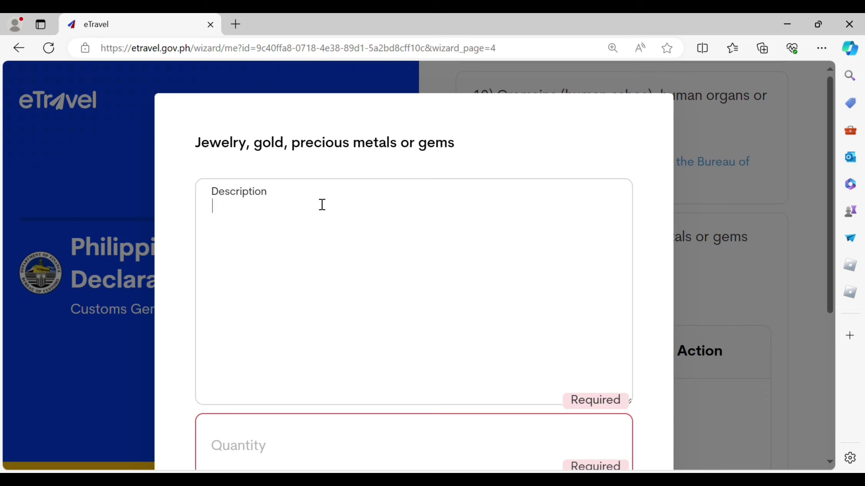
{"action": "type", "text": "diamon"}
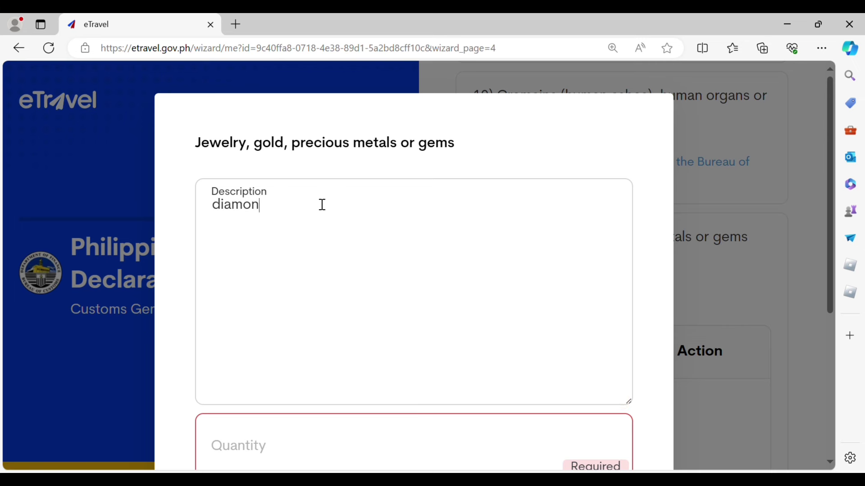
{"action": "type", "text": "d ring gold eaarings"}
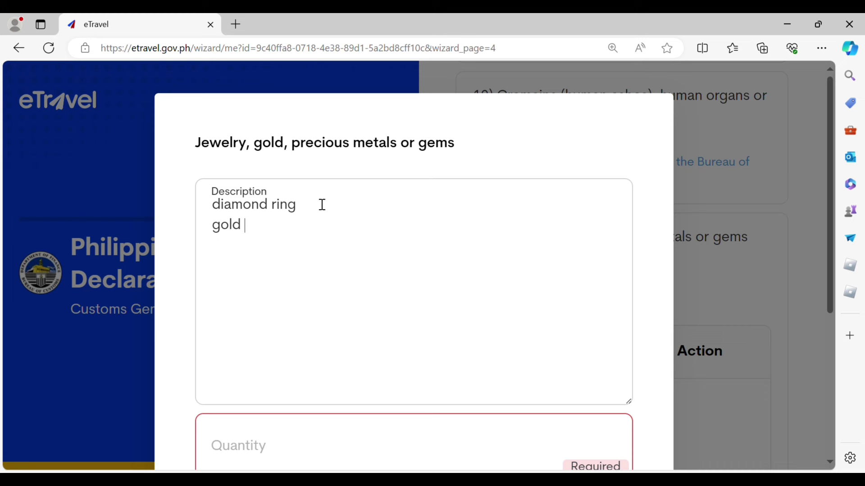
{"action": "key", "text": "BackSpace"}
{"action": "key", "text": "BackSpace"}
{"action": "key", "text": "BackSpace"}
{"action": "key", "text": "BackSpace"}
{"action": "key", "text": "BackSpace"}
{"action": "type", "text": "ing"}
{"action": "key", "text": "BackSpace"}
{"action": "key", "text": "BackSpace"}
{"action": "key", "text": "BackSpace"}
{"action": "key", "text": "BackSpace"}
{"action": "type", "text": "rrgings"}
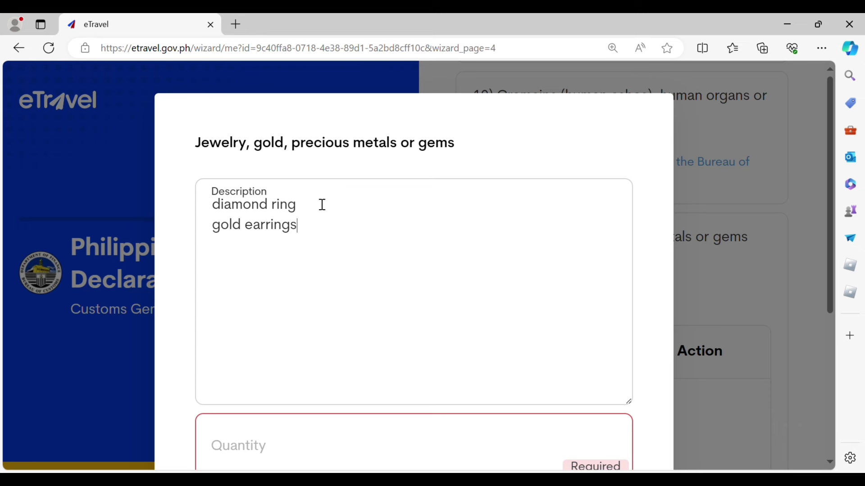
Step: Enter quantity 2 and amount 300 USD, then add the jewelry item
{"action": "scroll", "coordinate": [828, 238], "scroll_direction": "down", "scroll_amount": 1}
{"action": "left_click", "coordinate": [518, 324]}
{"action": "type", "text": "2"}
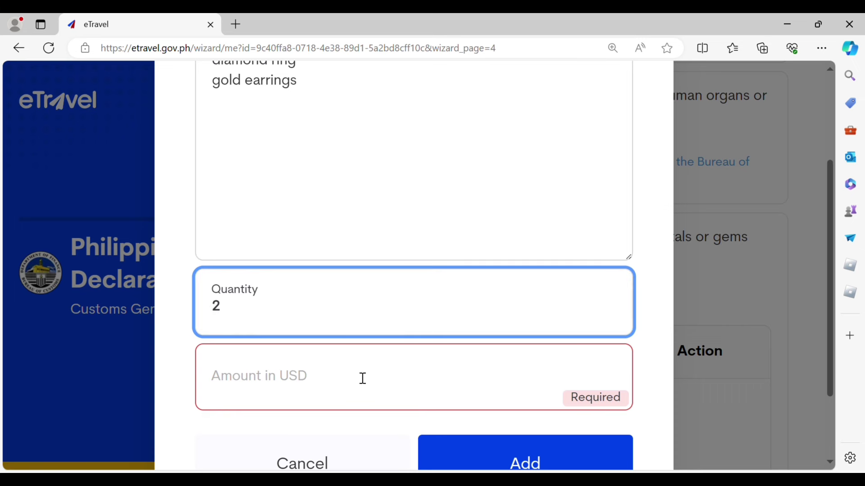
{"action": "left_click", "coordinate": [350, 385]}
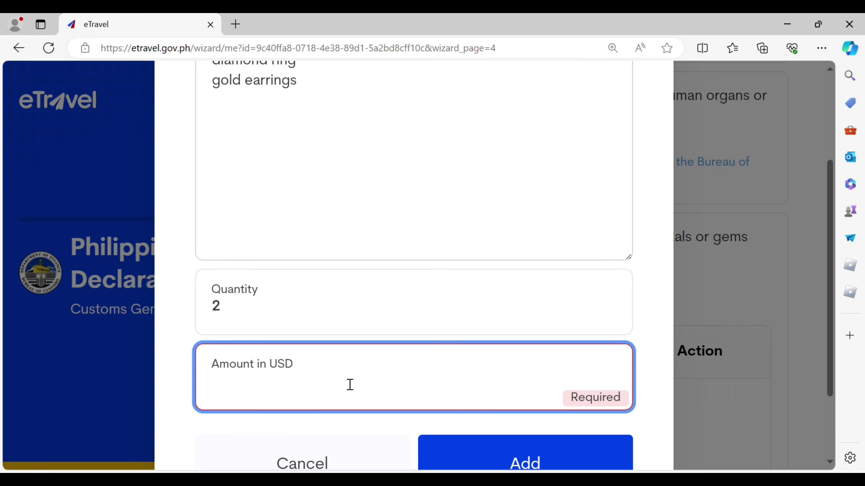
{"action": "type", "text": "300"}
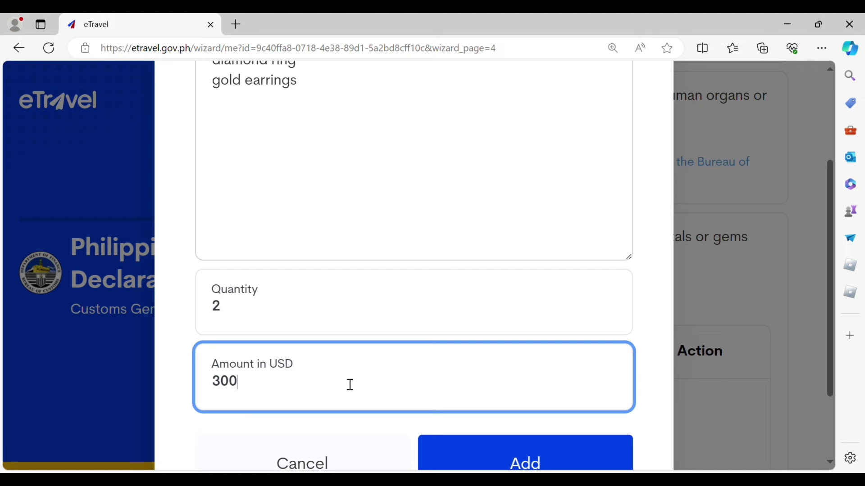
{"action": "left_click_drag", "start_coordinate": [830, 285], "coordinate": [830, 332]}
{"action": "left_click", "coordinate": [529, 397]}
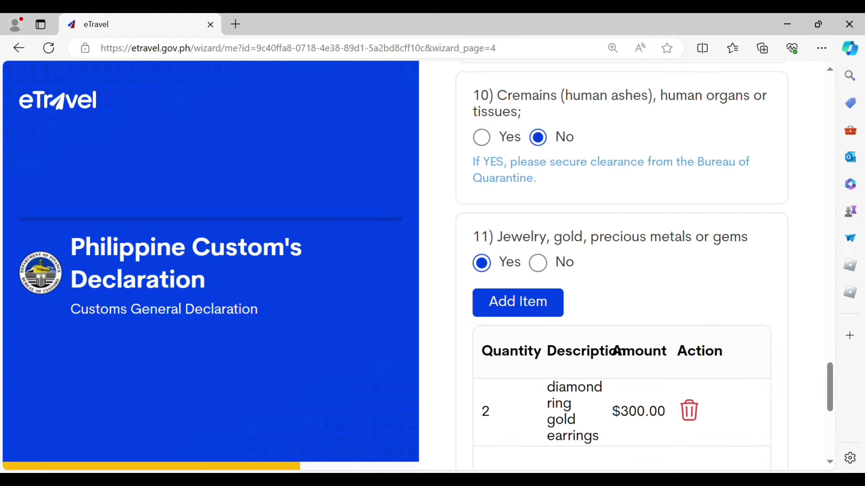
Step: Answer Yes to other goods and describe the item as fishing paraphernalia
{"action": "left_click_drag", "start_coordinate": [834, 407], "coordinate": [835, 447]}
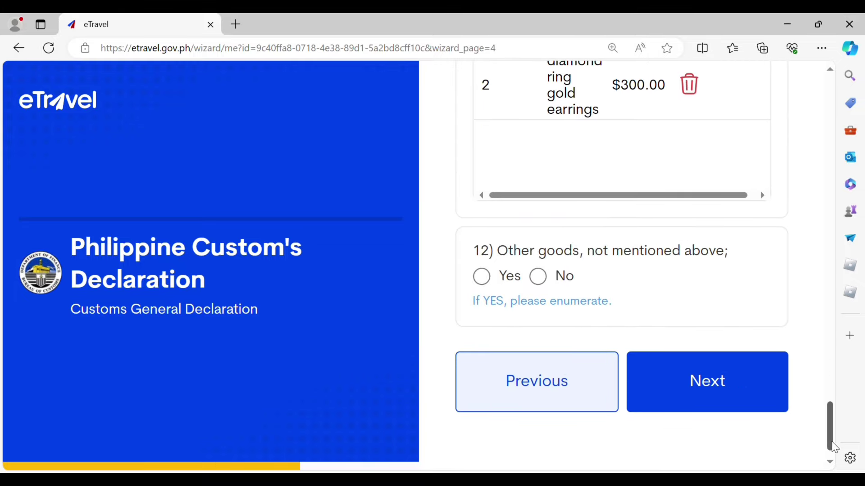
{"action": "left_click", "coordinate": [484, 277]}
{"action": "left_click", "coordinate": [530, 340]}
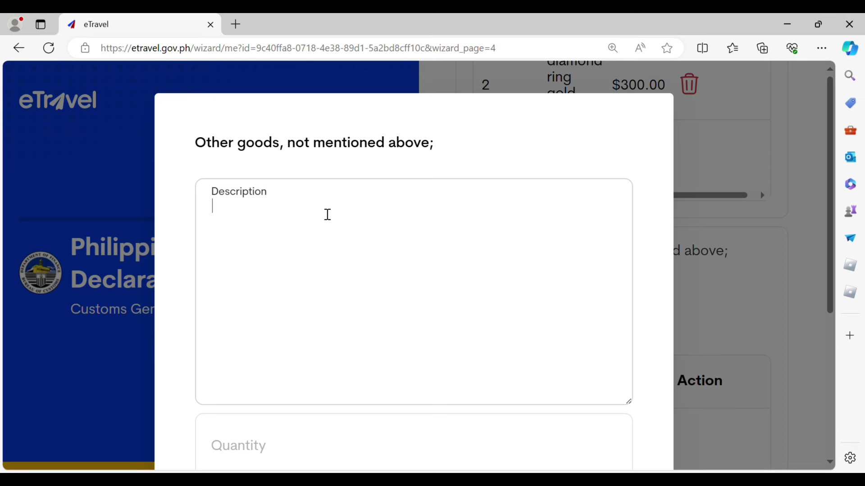
{"action": "type", "text": "fishing"}
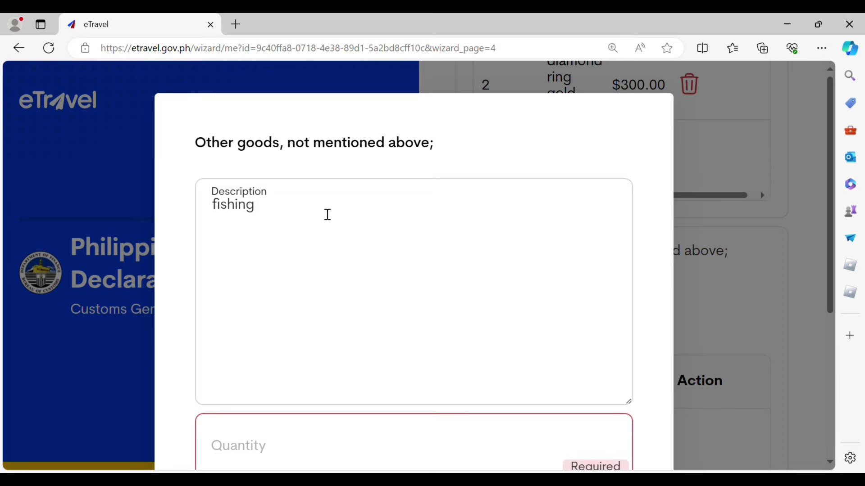
{"action": "type", "text": " para"}
{"action": "type", "text": "peh"}
{"action": "type", "text": "hernalia"}
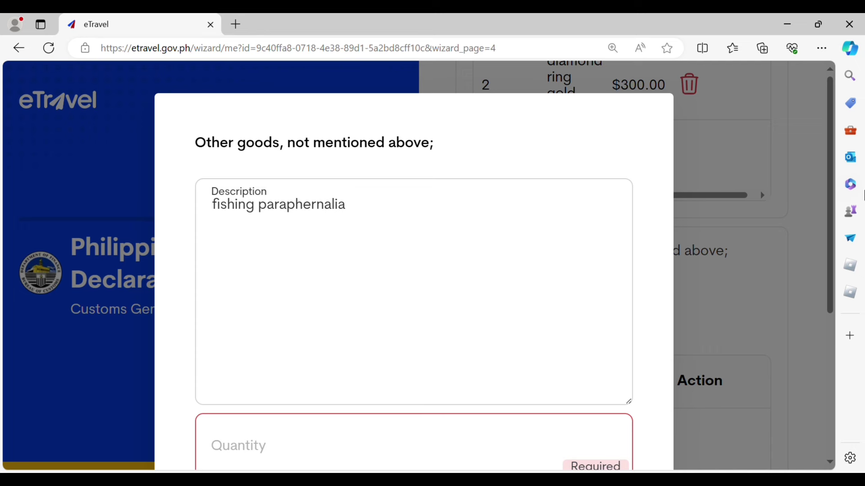
Step: Enter quantity 1 and amount 80 USD, add the item, and submit the customs page
{"action": "scroll", "coordinate": [825, 272], "scroll_direction": "down", "scroll_amount": 4}
{"action": "left_click", "coordinate": [439, 315]}
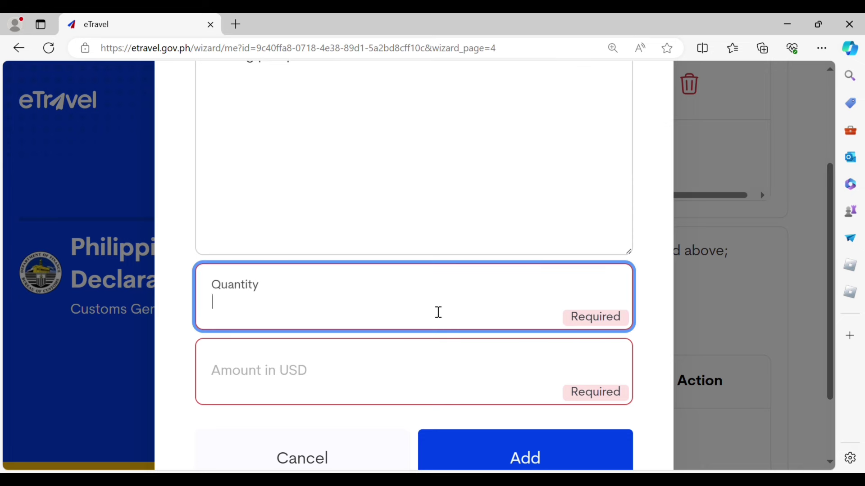
{"action": "type", "text": "1"}
{"action": "left_click", "coordinate": [381, 372]}
{"action": "type", "text": "-10"}
{"action": "key", "text": "BackSpace"}
{"action": "key", "text": "BackSpace"}
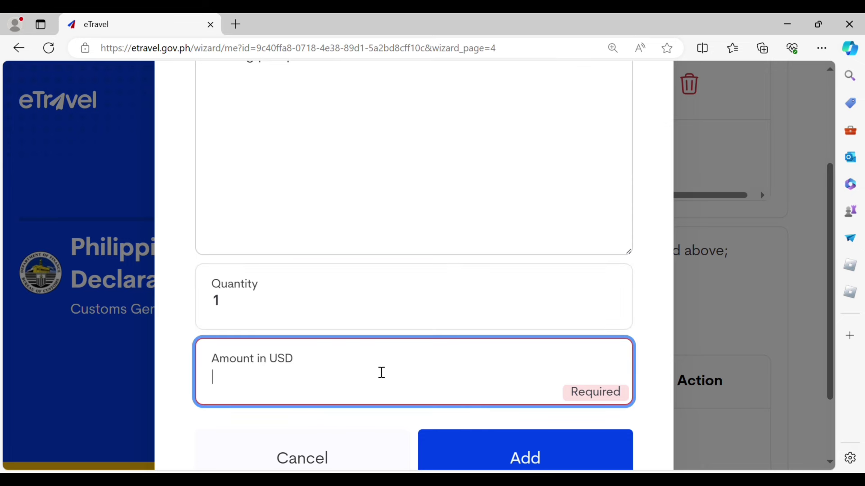
{"action": "type", "text": "80"}
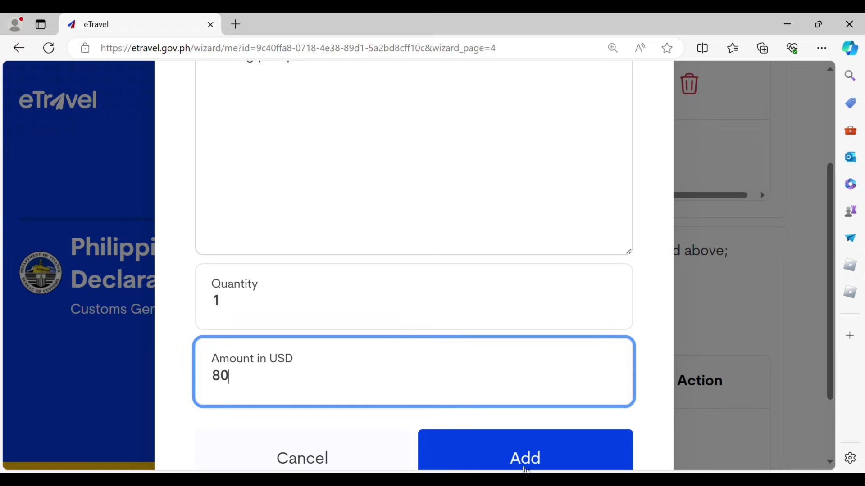
{"action": "left_click", "coordinate": [522, 459]}
{"action": "left_click_drag", "start_coordinate": [833, 388], "coordinate": [829, 424]}
{"action": "left_click", "coordinate": [709, 357]}
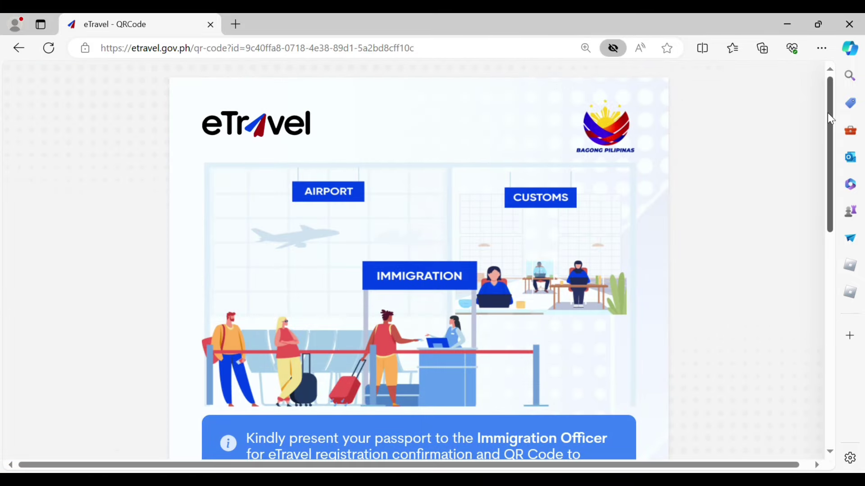
Step: Scroll down the QR Code page to view the code and flight CA180 details
{"action": "left_click_drag", "start_coordinate": [828, 112], "coordinate": [828, 311]}
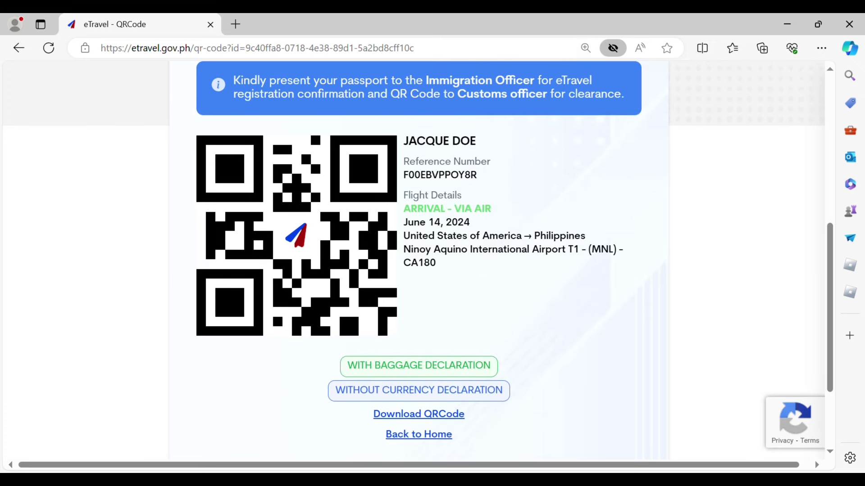